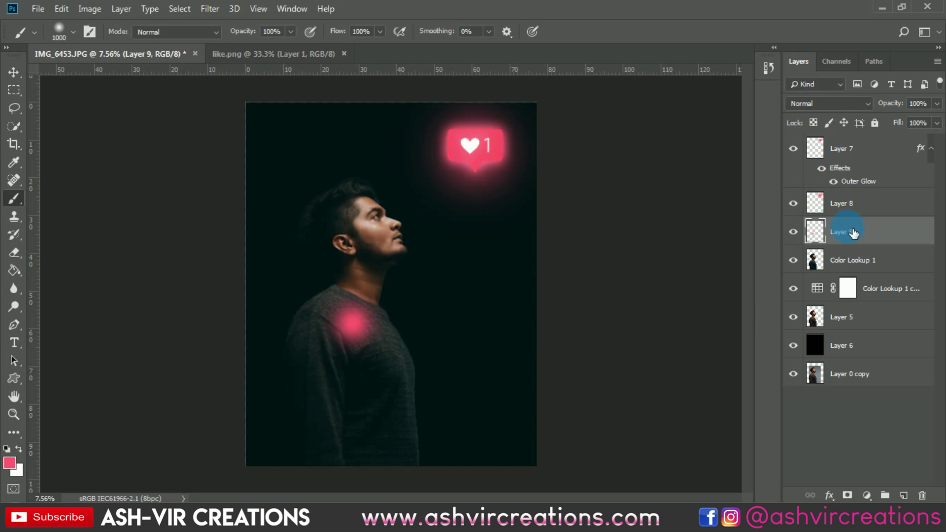
Step: Clip Layer 9 with the pink glow to the Color Lookup 1 layer and set its blend mode to Overlay
right_click(877, 247)
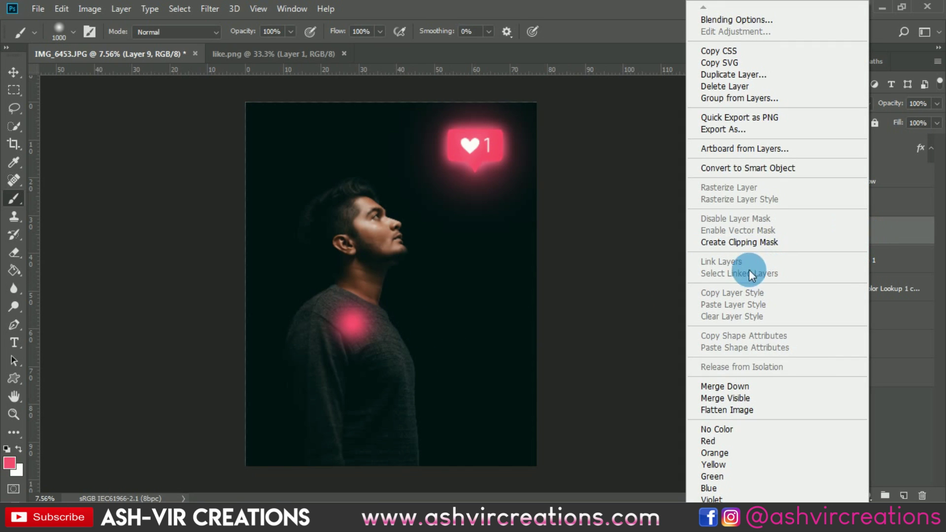
click(734, 241)
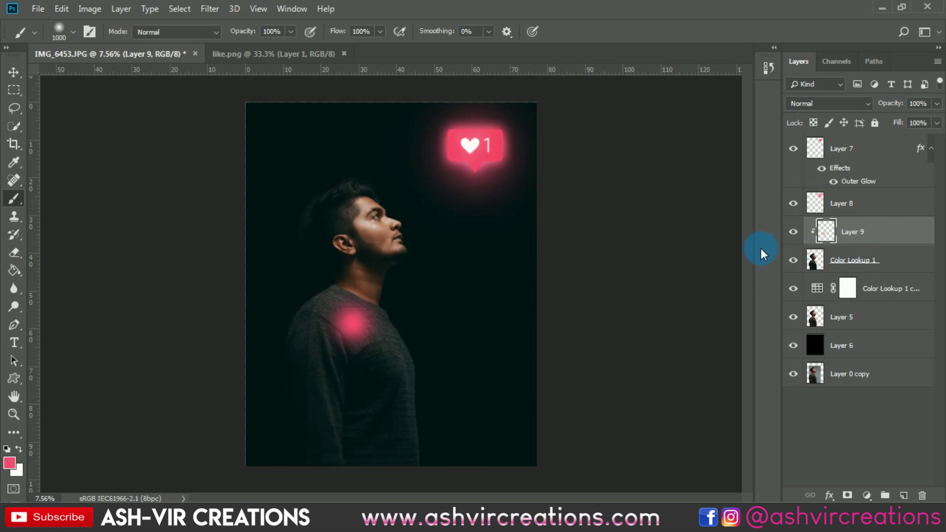
click(834, 103)
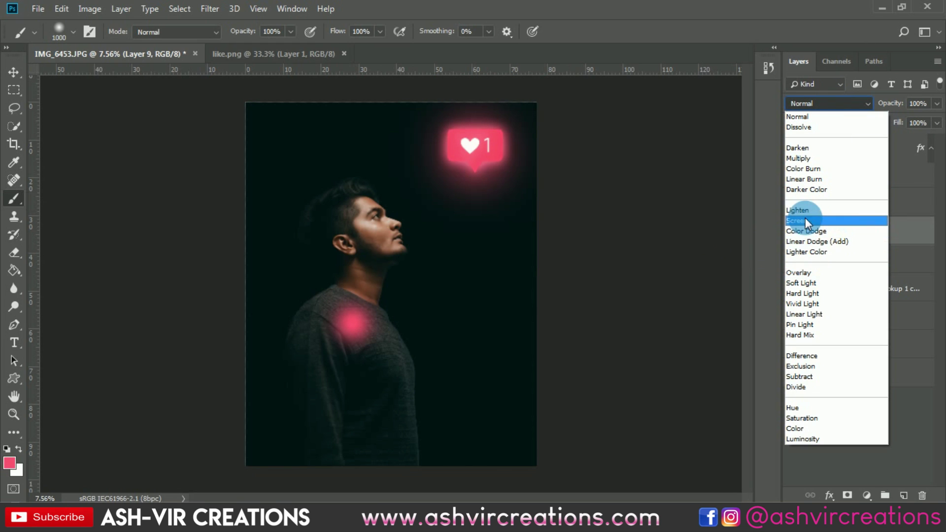
click(810, 272)
Step: Transform Layer 9's pink glow, moving it from the shoulder onto the man's face and enlarging it, and compare the face with and without it
click(14, 72)
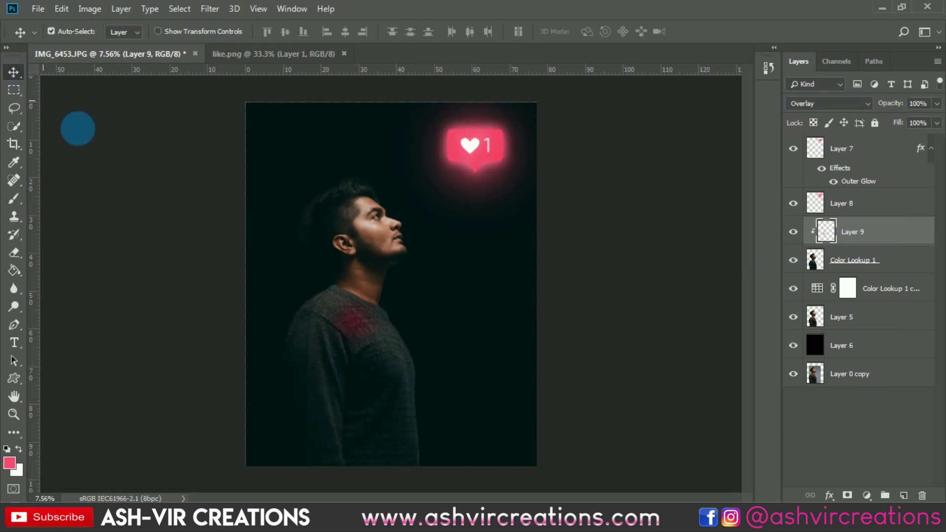
key(ctrl+t)
drag(380, 332, 416, 224)
drag(442, 269, 469, 297)
drag(404, 247, 424, 240)
double_click(423, 223)
scroll(382, 205, up, 4)
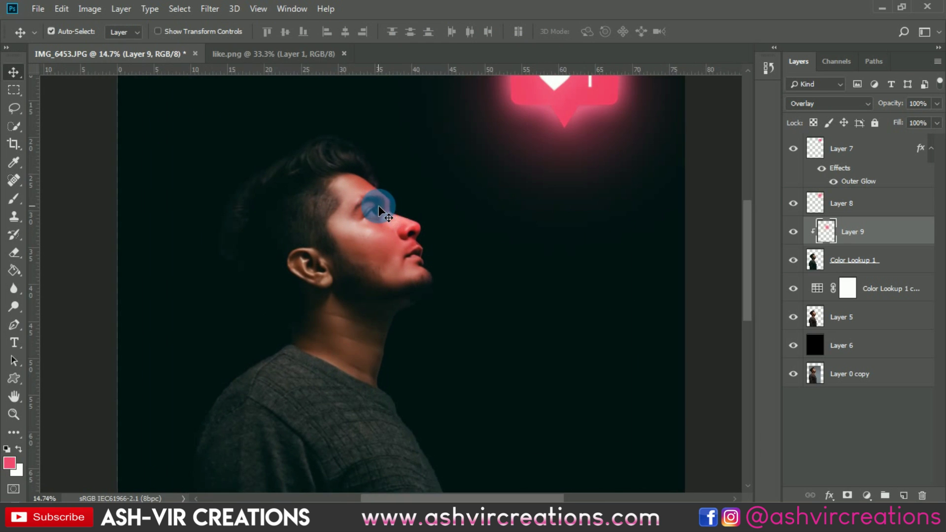
scroll(411, 203, up, 2)
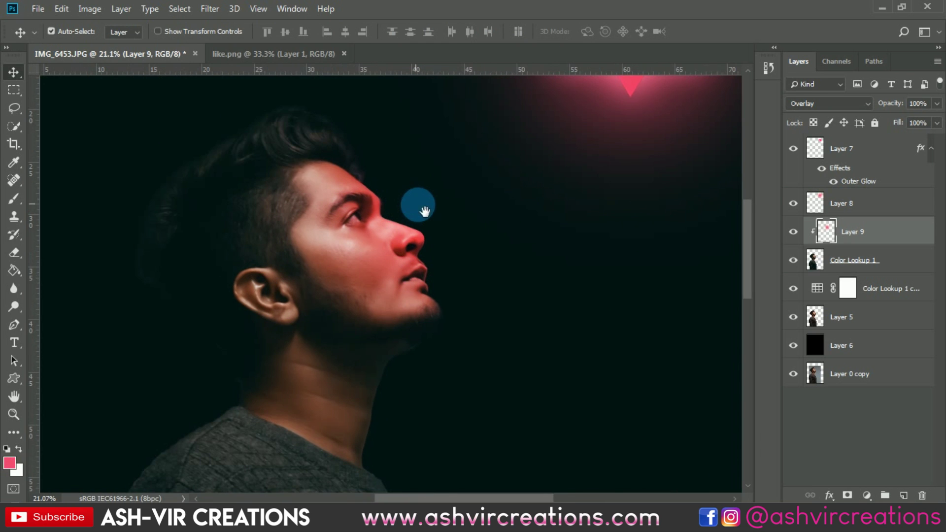
click(794, 231)
click(794, 231)
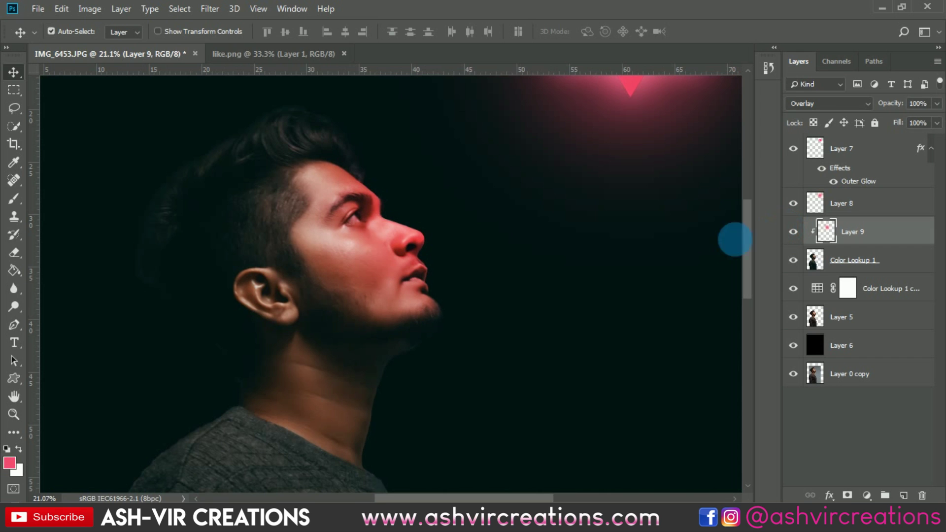
Step: Shift the pink glow on the face about 0.96 in to the left with Free Transform
scroll(585, 264, down, 3)
key(ctrl+t)
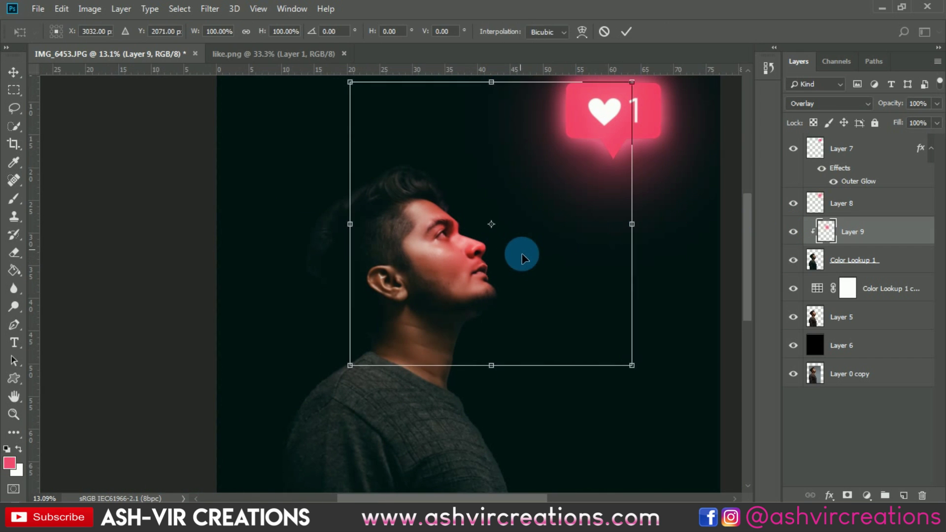
mouse_move(520, 253)
mouse_down()
mouse_move(545, 258)
mouse_move(531, 264)
mouse_up()
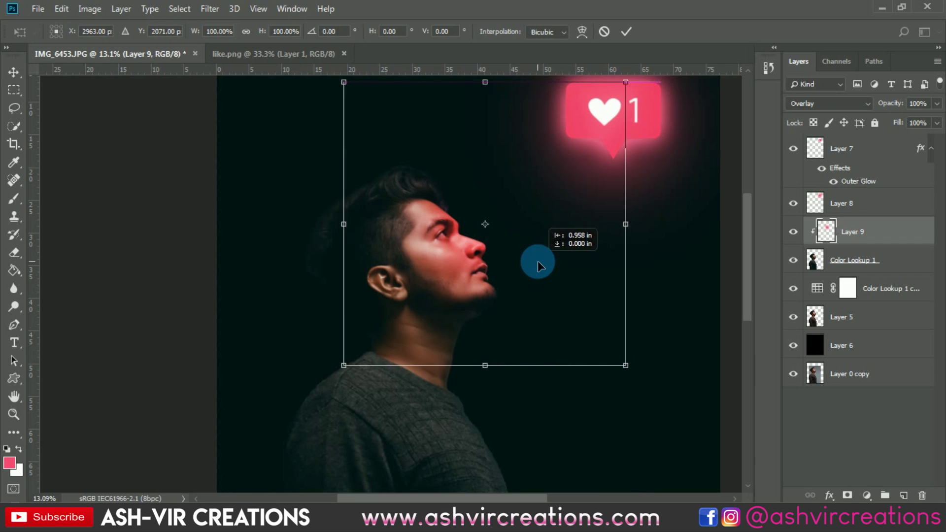
key(Return)
key(ctrl+0)
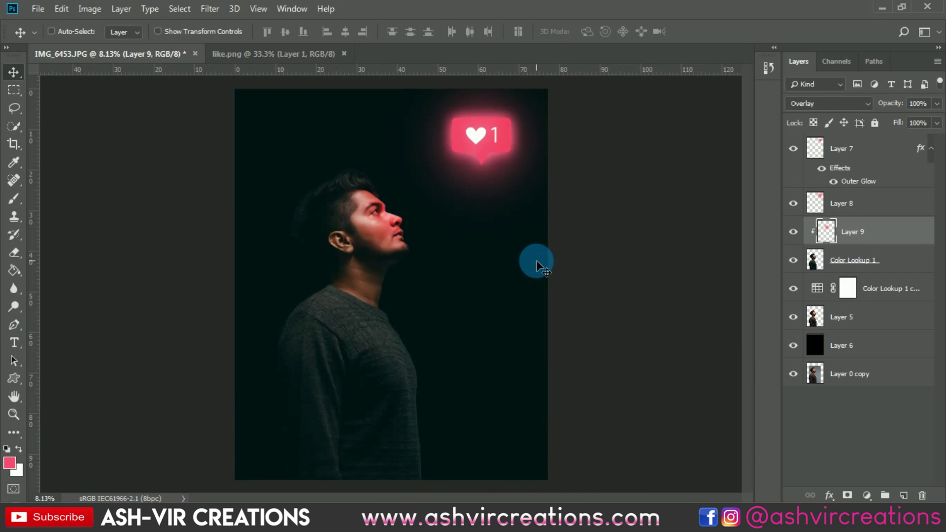
Step: Duplicate Layer 9 and clip the copy to the man's layer as well
key(ctrl)
key(ctrl+j)
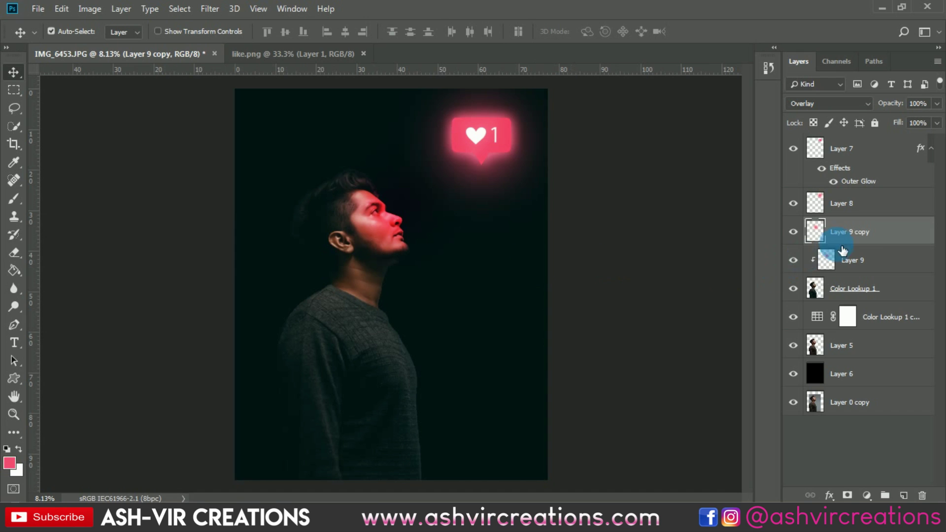
right_click(867, 236)
click(743, 241)
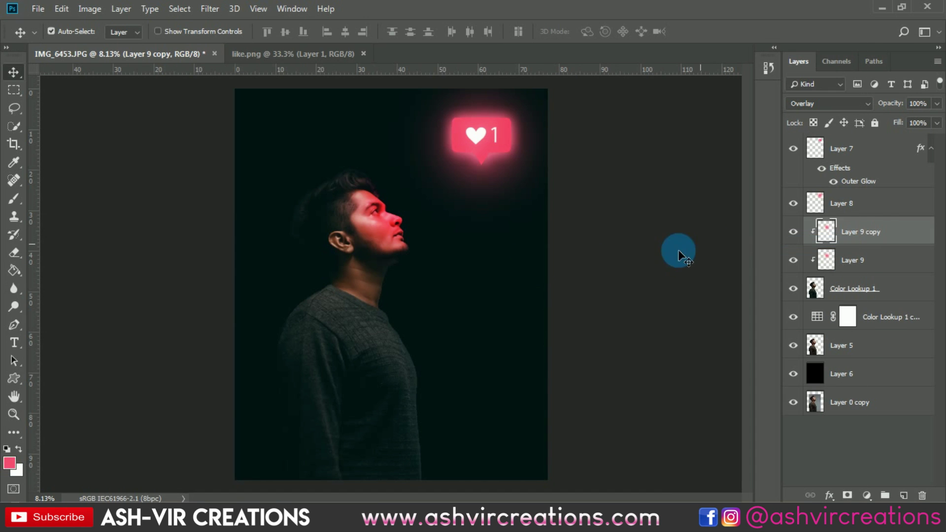
Step: Transform the copied glow onto the front of the sweater, stretching its height to 157% and rotating it about -12°
key(ctrl+t)
drag(440, 212, 451, 339)
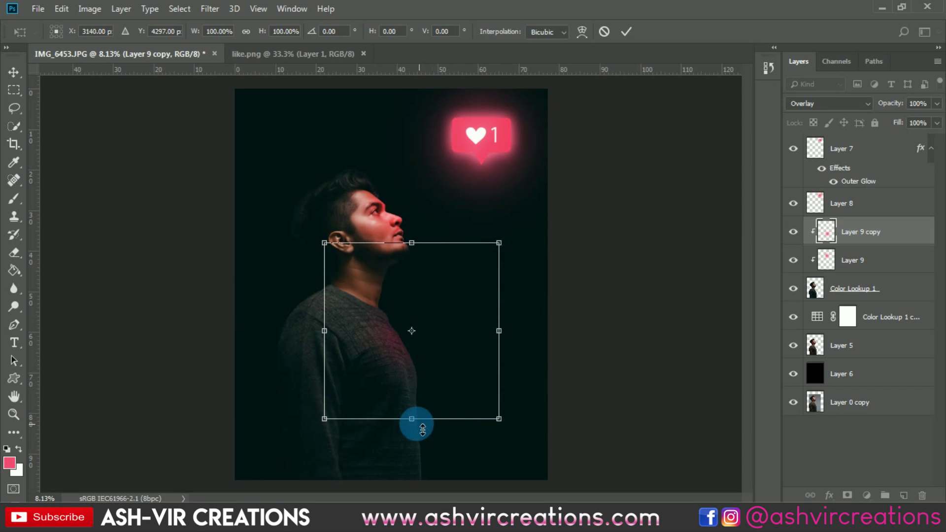
drag(422, 452, 422, 492)
drag(521, 390, 526, 361)
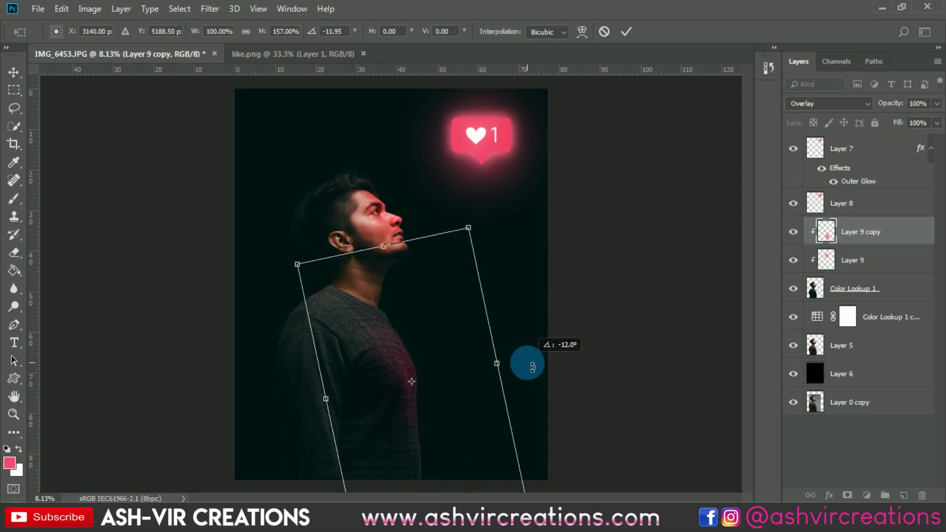
drag(447, 390, 449, 344)
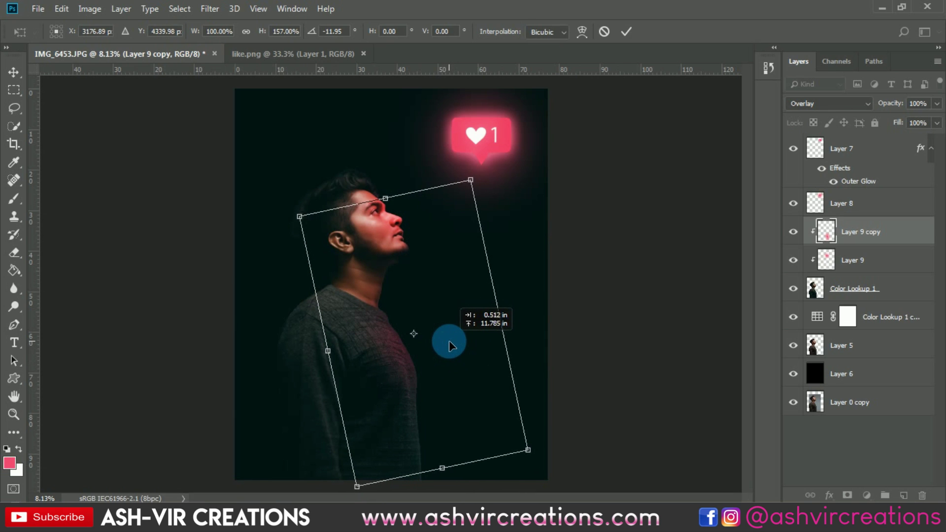
key(Return)
Step: Nudge the copied glow slightly to the right along the sweater's front edge with Free Transform
scroll(448, 339, down, 4)
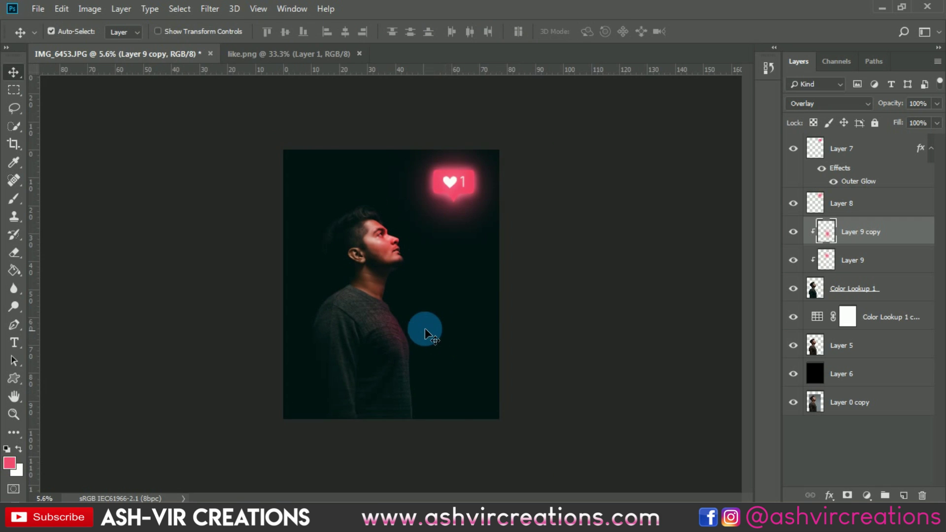
scroll(419, 330, up, 6)
scroll(419, 330, down, 2)
scroll(419, 330, down, 1)
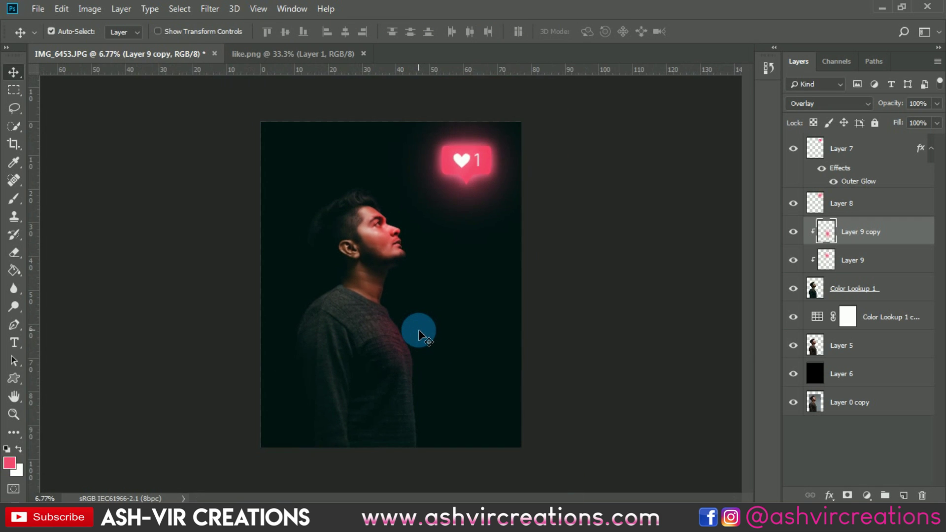
scroll(419, 330, up, 3)
scroll(417, 330, down, 1)
scroll(417, 331, down, 1)
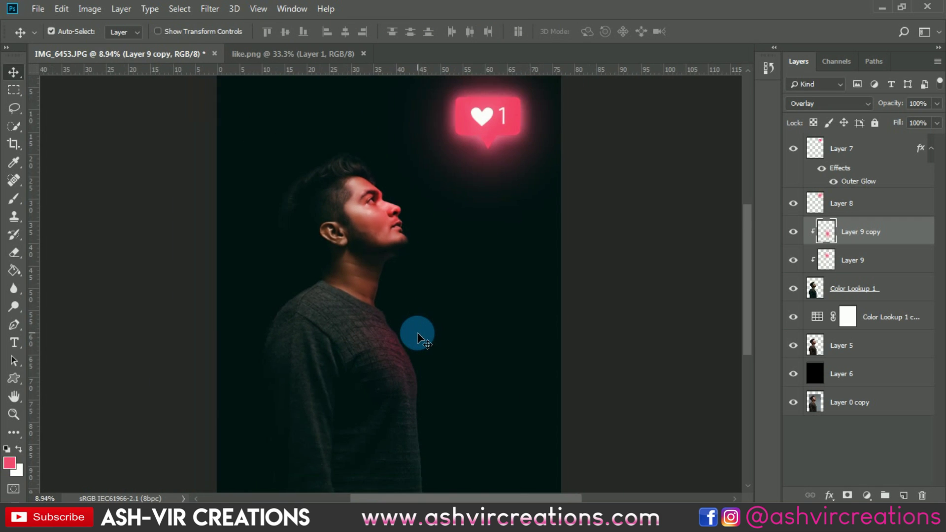
key(ctrl+t)
mouse_move(452, 347)
mouse_down()
mouse_move(478, 353)
mouse_move(452, 333)
mouse_move(464, 344)
mouse_up()
key(Return)
Step: Examine the pink lighting on the face and compare the like badge with and without Layer 7's Outer Glow effect
scroll(370, 211, up, 7)
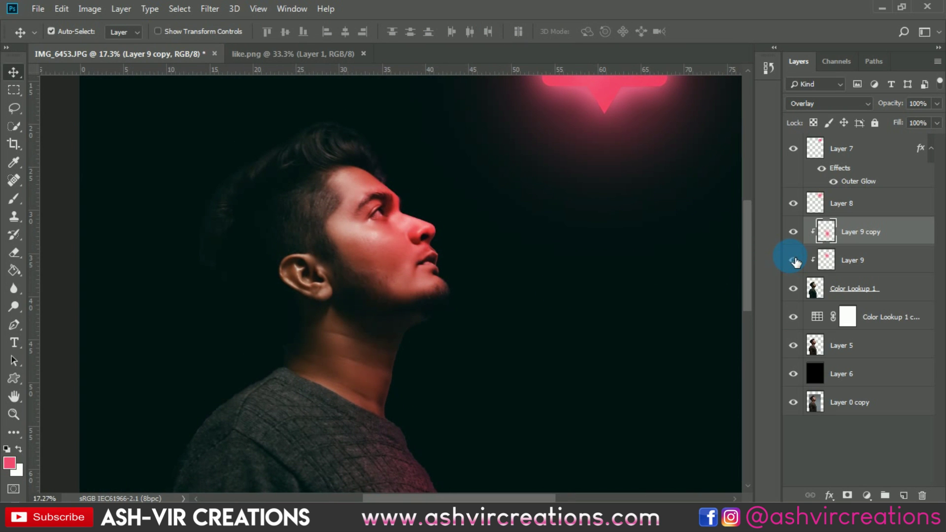
scroll(618, 264, down, 8)
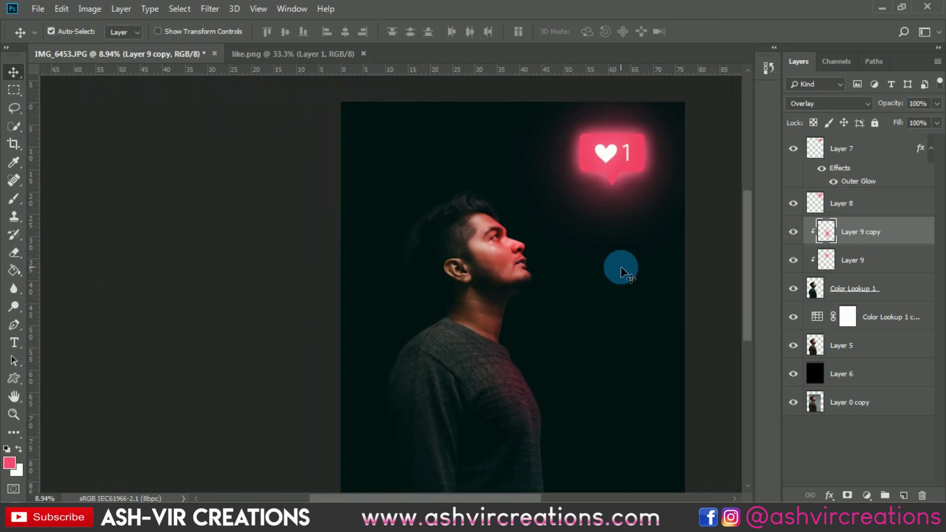
scroll(504, 240, up, 3)
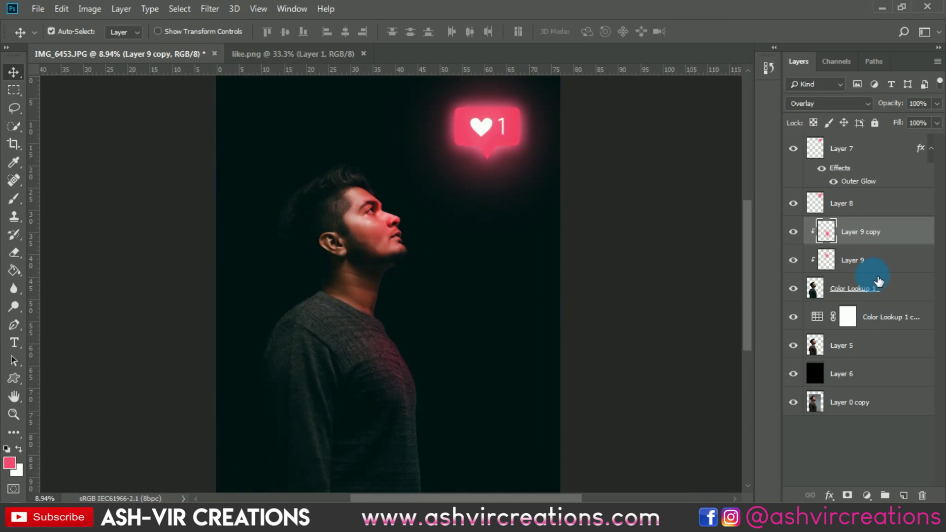
click(875, 257)
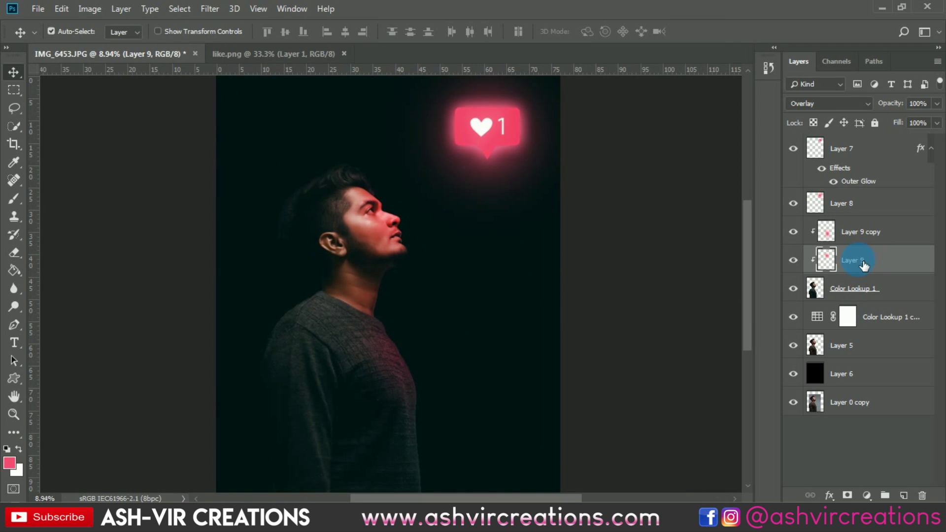
click(824, 169)
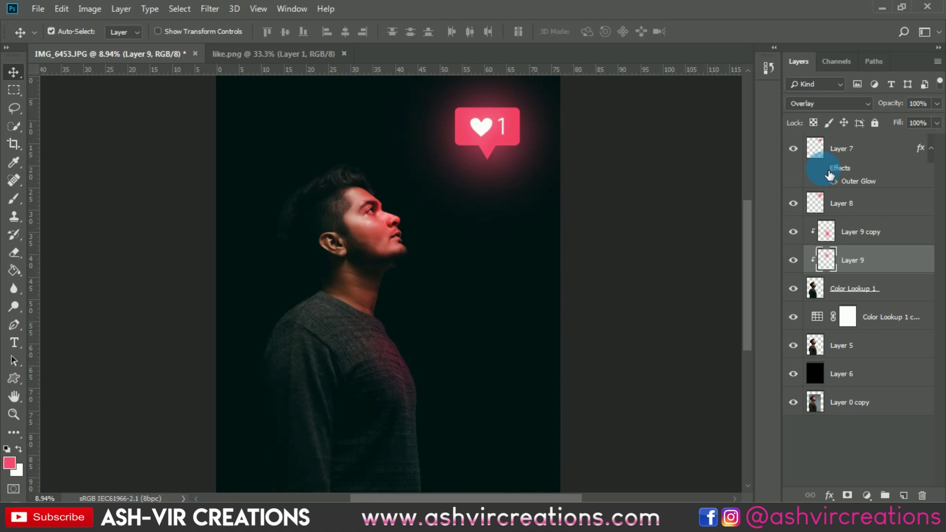
click(822, 169)
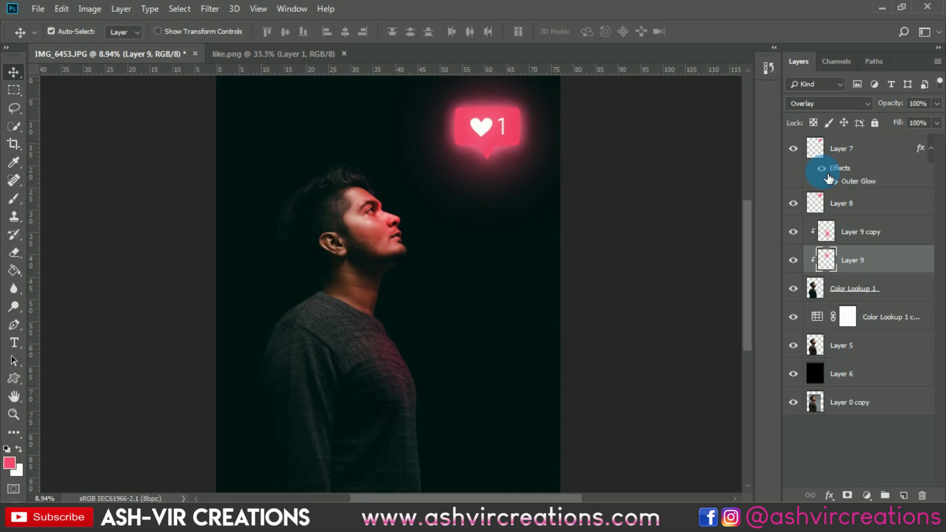
click(828, 181)
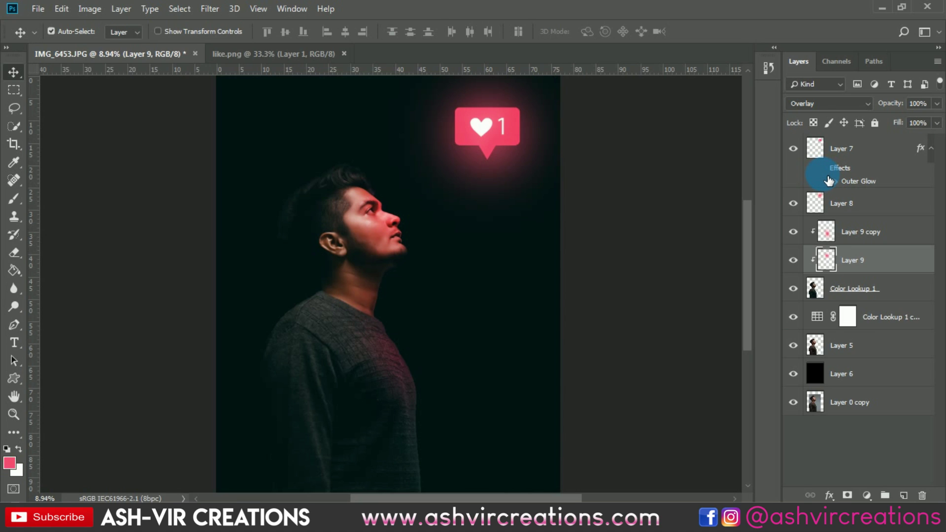
scroll(600, 175, down, 2)
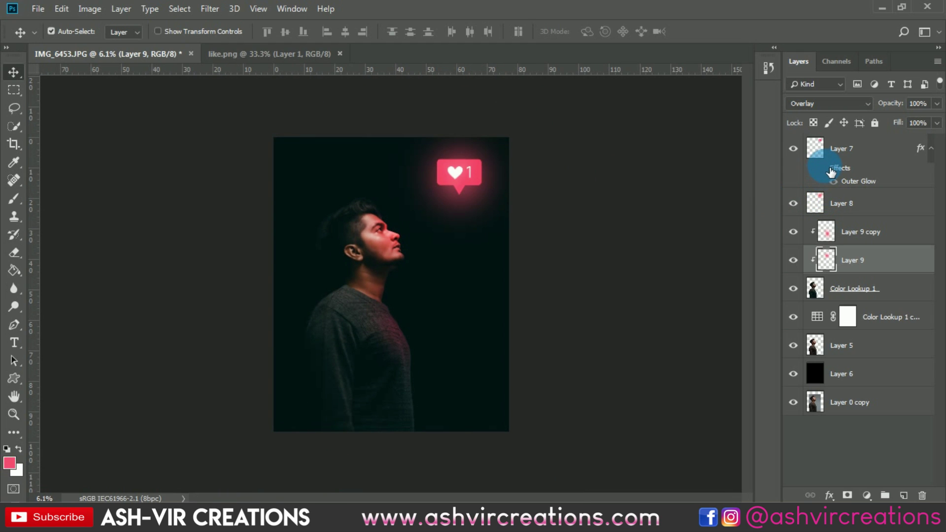
click(830, 169)
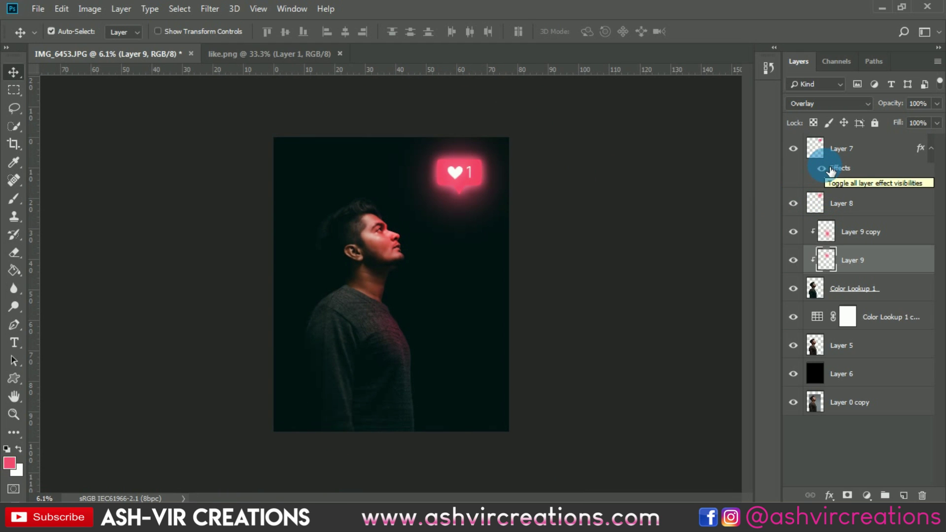
click(831, 172)
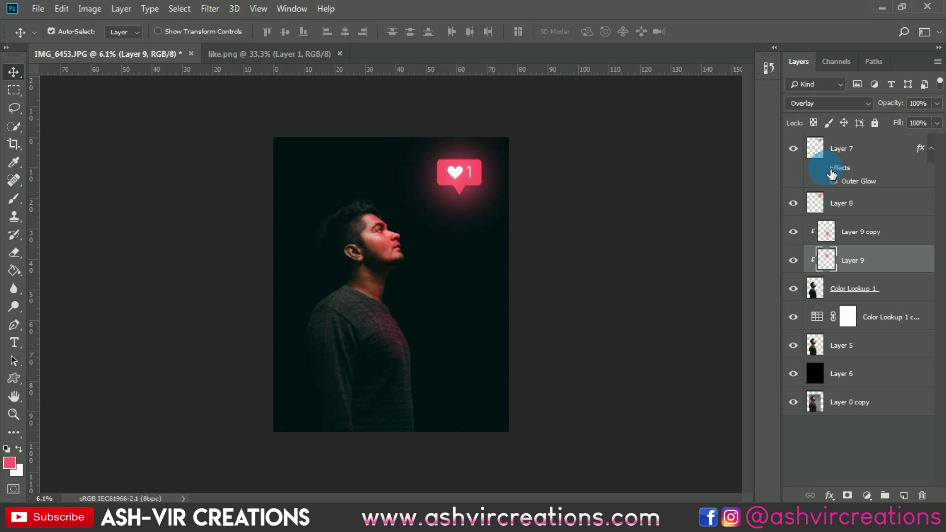
click(840, 170)
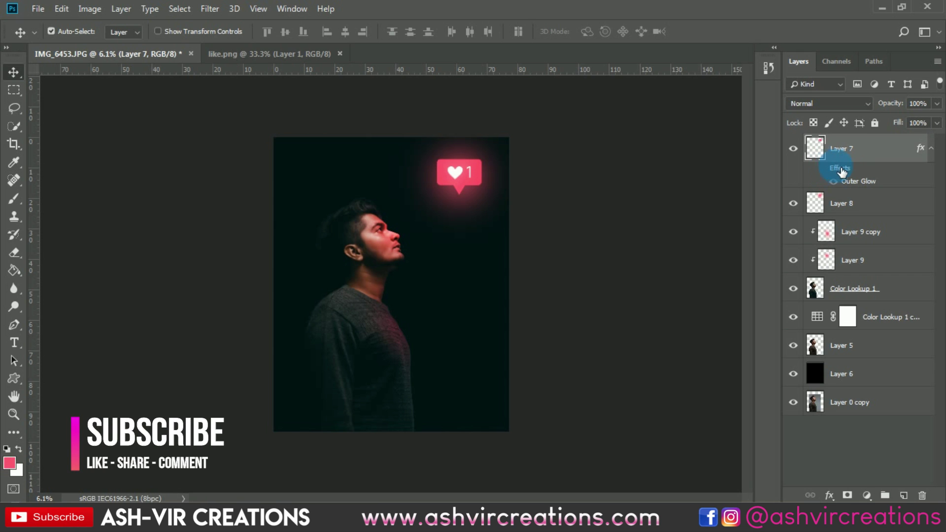
Step: Open 084797913_prevstill from the Desktop and bring its particle image into the IMG_6453.JPG document over the upper part of the photo
click(38, 9)
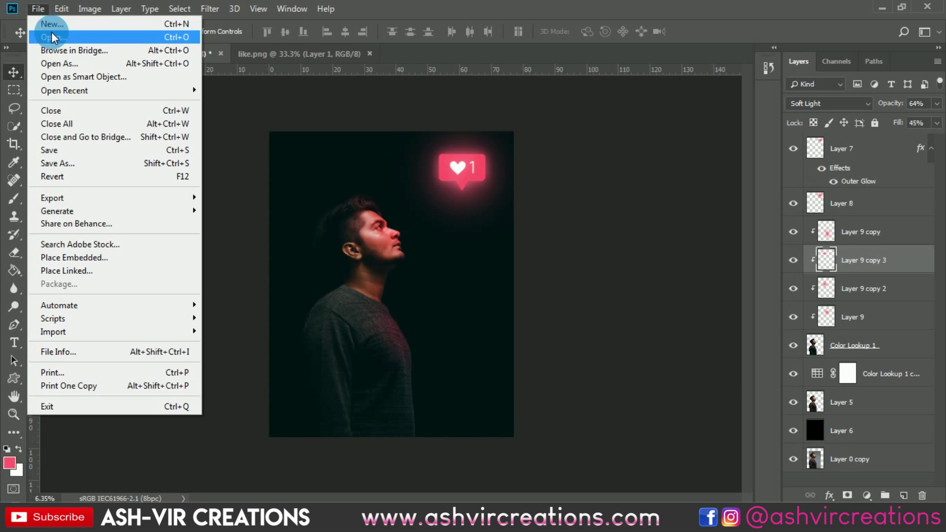
click(52, 35)
scroll(714, 241, down, 5)
scroll(713, 241, down, 3)
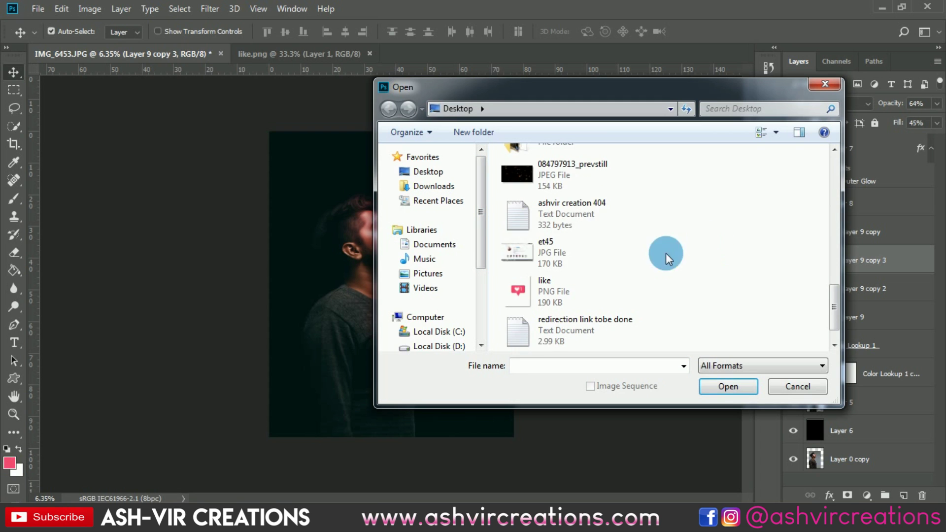
double_click(574, 179)
drag(449, 221, 401, 173)
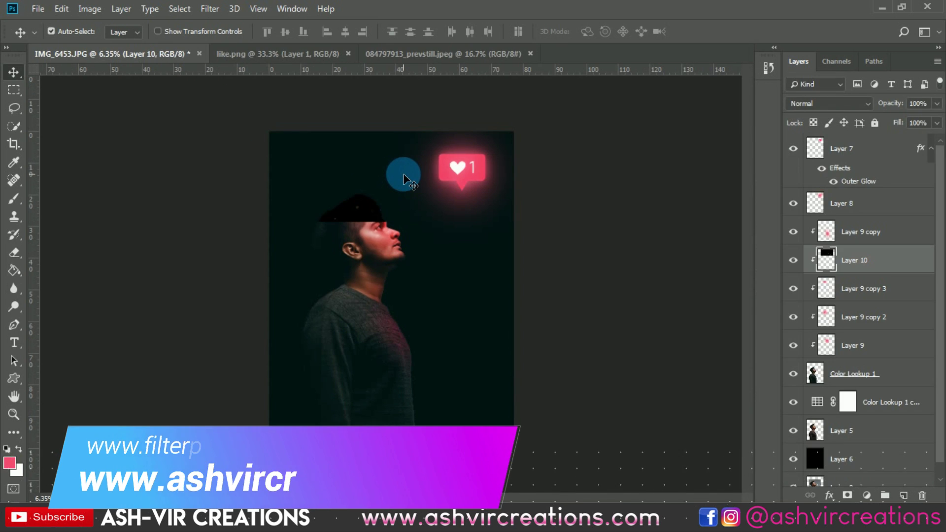
Step: Place Layer 10 directly above Layer 5 in the layer stack and set its blend mode to Screen
drag(887, 256, 877, 414)
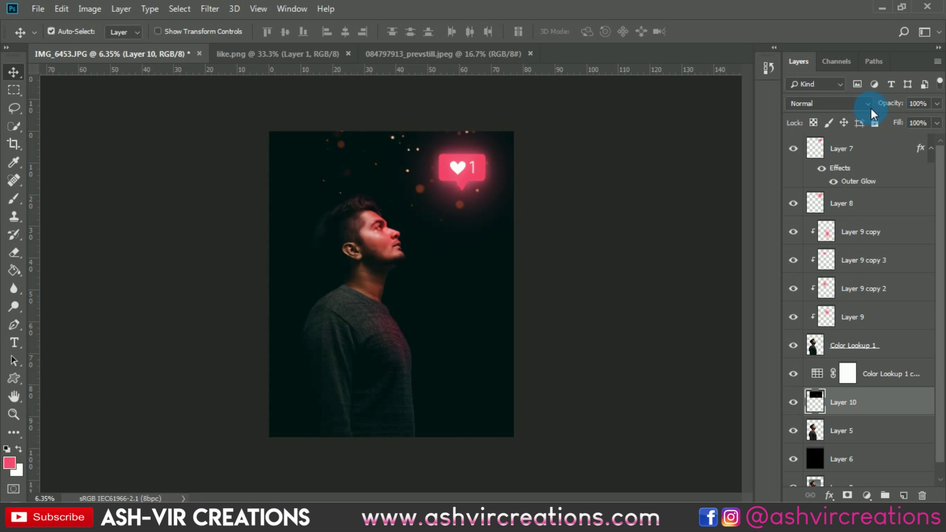
click(849, 105)
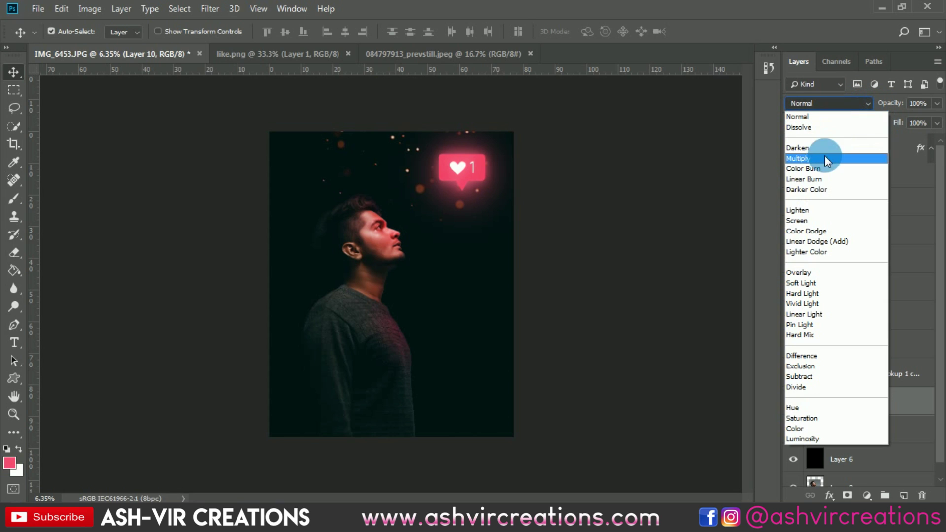
click(808, 220)
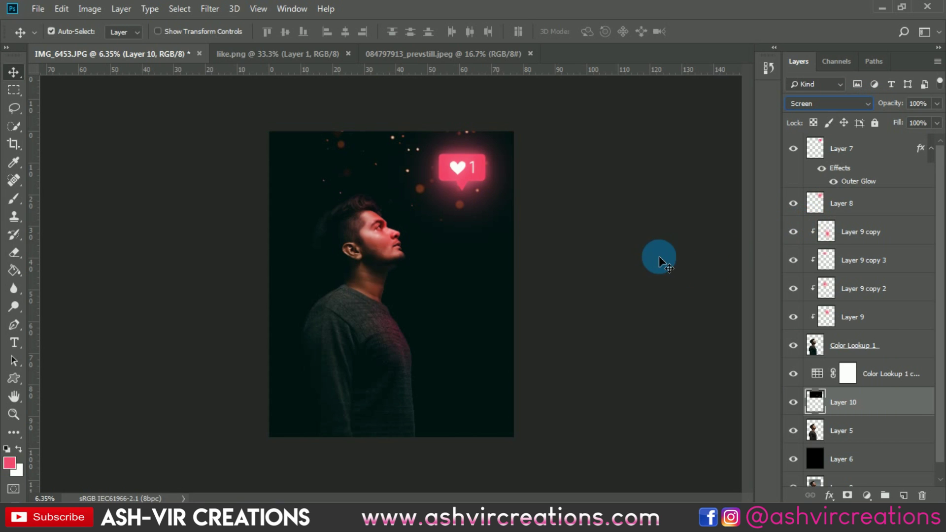
Step: Move Layer 10's particle image right along the canvas's upper edge so the particles surround the like badge
key(ctrl+t)
drag(461, 189, 514, 194)
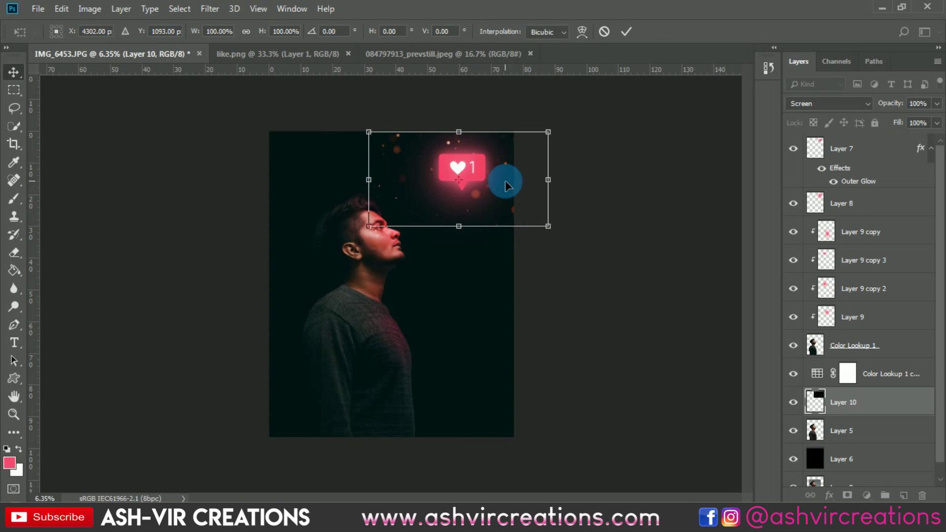
key(Return)
scroll(458, 173, up, 3)
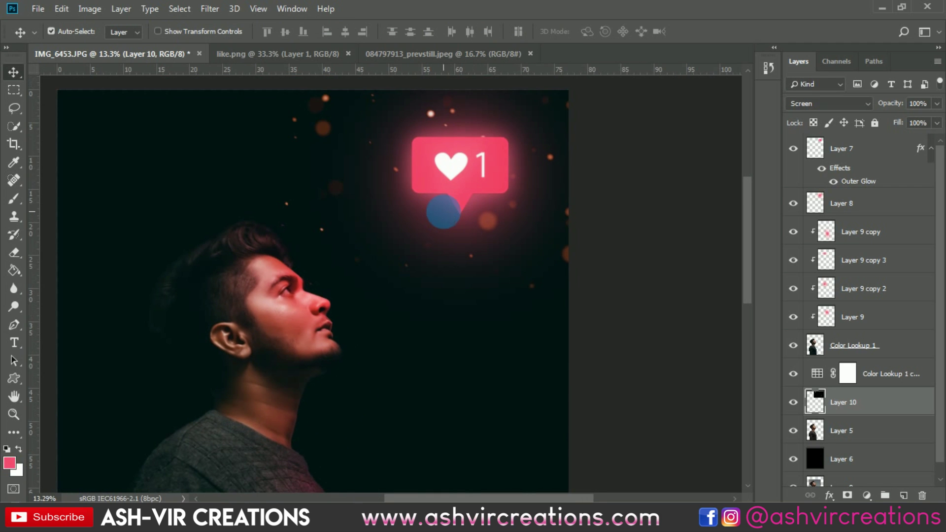
key(ctrl)
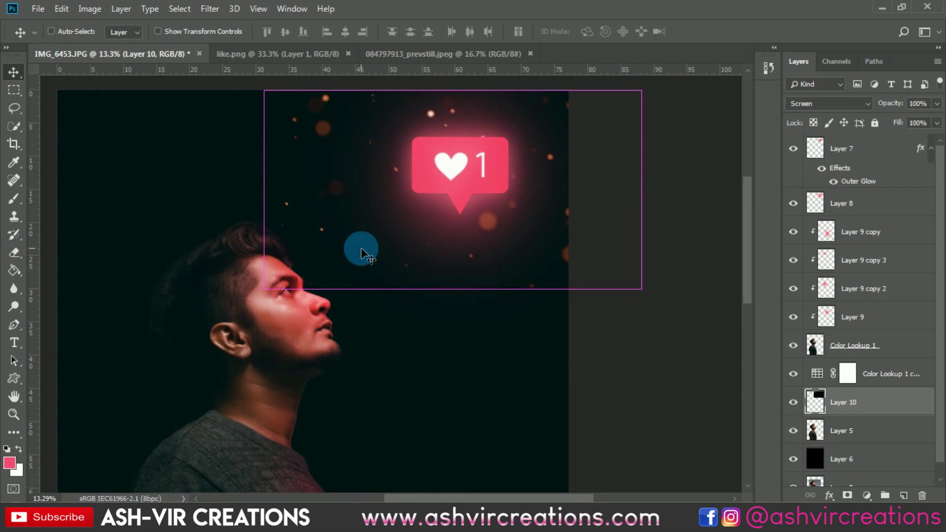
key(ctrl+u)
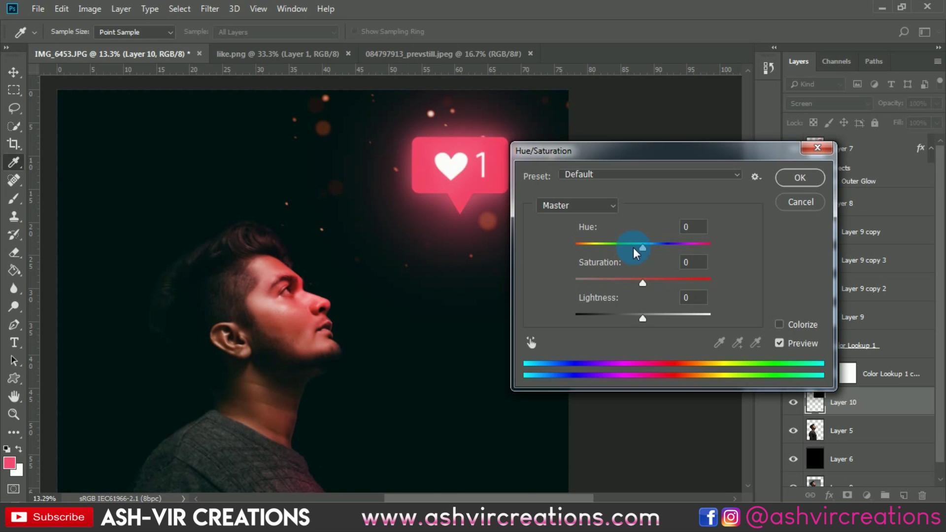
mouse_move(634, 247)
mouse_down()
mouse_move(622, 249)
mouse_move(646, 249)
mouse_move(623, 249)
mouse_up()
click(801, 202)
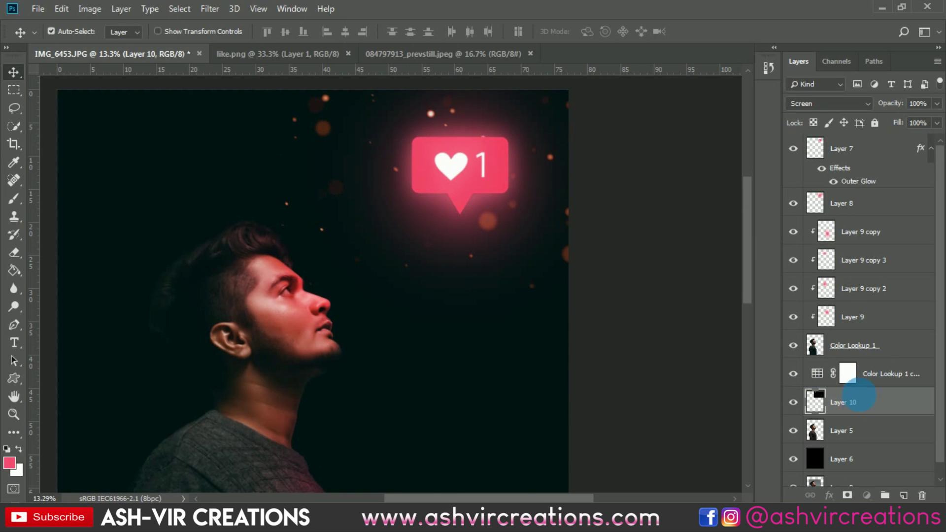
Step: Place Layer 10 above the Color Lookup adjustment and tint its particles pink with Hue/Saturation, lowering hue and setting saturation to -3
drag(858, 396, 868, 368)
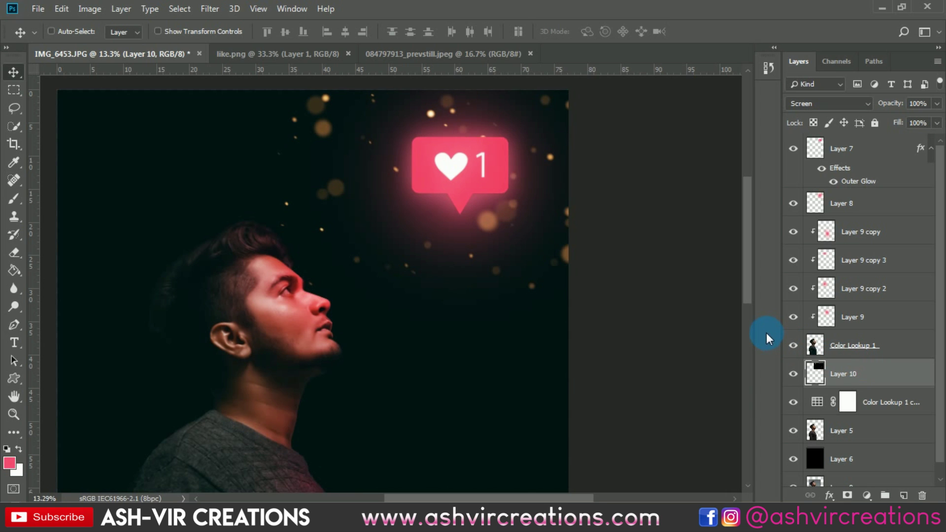
key(ctrl+u)
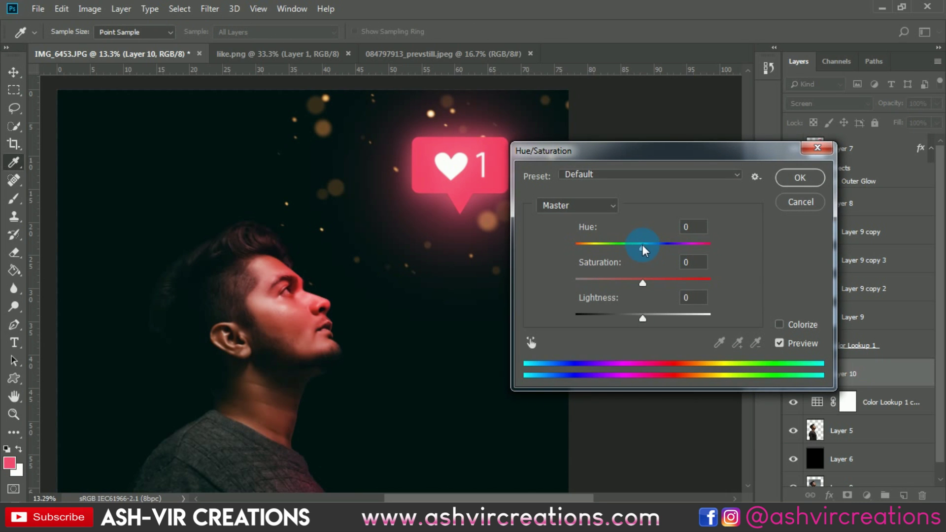
drag(643, 245, 619, 245)
mouse_move(626, 282)
mouse_down()
mouse_move(571, 280)
mouse_move(640, 283)
mouse_up()
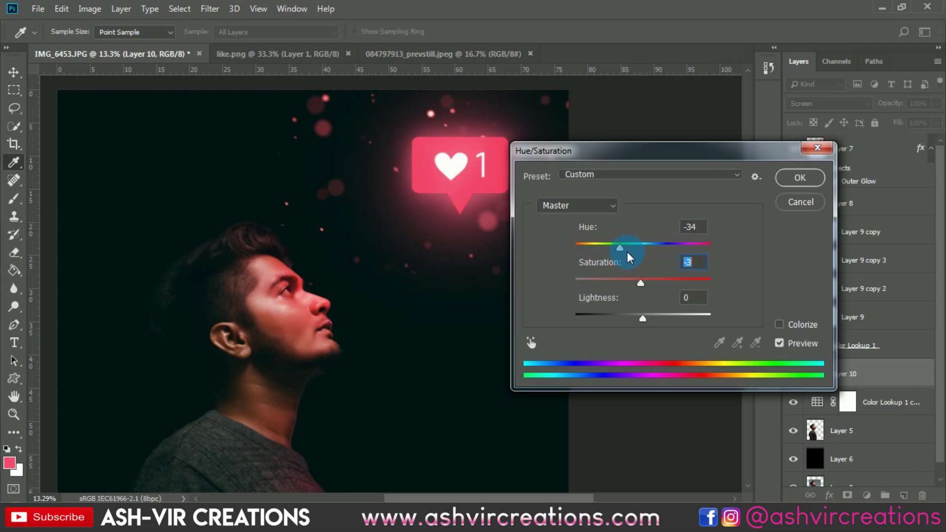
mouse_move(620, 247)
mouse_down()
mouse_move(610, 251)
mouse_move(622, 255)
mouse_up()
click(798, 175)
Step: Erase the larger, distracting particles around the like badge on Layer 10 with a soft 400 px Eraser
scroll(486, 247, down, 2)
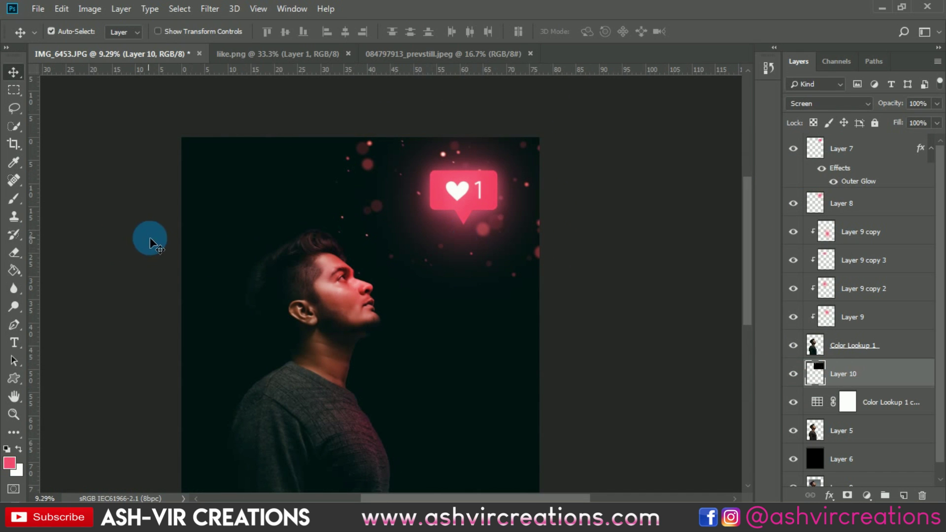
click(14, 252)
scroll(416, 200, up, 3)
mouse_move(422, 221)
mouse_down()
mouse_move(361, 234)
mouse_move(352, 218)
mouse_move(371, 225)
mouse_move(360, 180)
mouse_move(339, 140)
mouse_move(352, 120)
mouse_move(448, 303)
mouse_move(598, 248)
mouse_move(556, 254)
mouse_move(579, 269)
mouse_move(608, 235)
mouse_move(652, 246)
mouse_move(661, 321)
mouse_move(654, 260)
mouse_move(659, 319)
mouse_move(659, 286)
mouse_move(665, 293)
mouse_move(595, 293)
mouse_move(526, 362)
mouse_move(480, 314)
mouse_move(500, 259)
mouse_move(512, 138)
mouse_move(506, 121)
mouse_move(480, 125)
mouse_move(477, 141)
mouse_move(494, 129)
mouse_move(506, 151)
mouse_move(496, 122)
mouse_move(507, 168)
mouse_move(520, 168)
mouse_move(482, 151)
mouse_move(494, 162)
mouse_move(626, 134)
mouse_move(620, 104)
mouse_move(638, 192)
mouse_up()
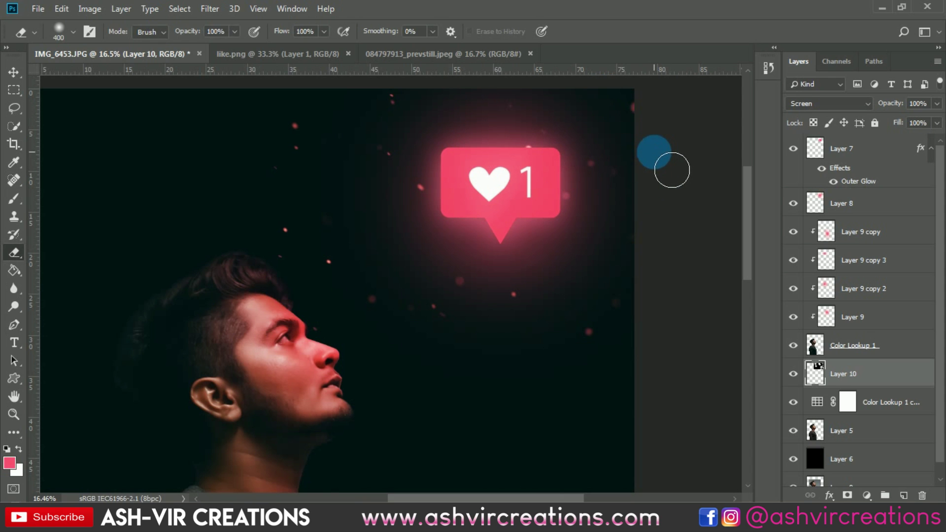
scroll(641, 157, down, 4)
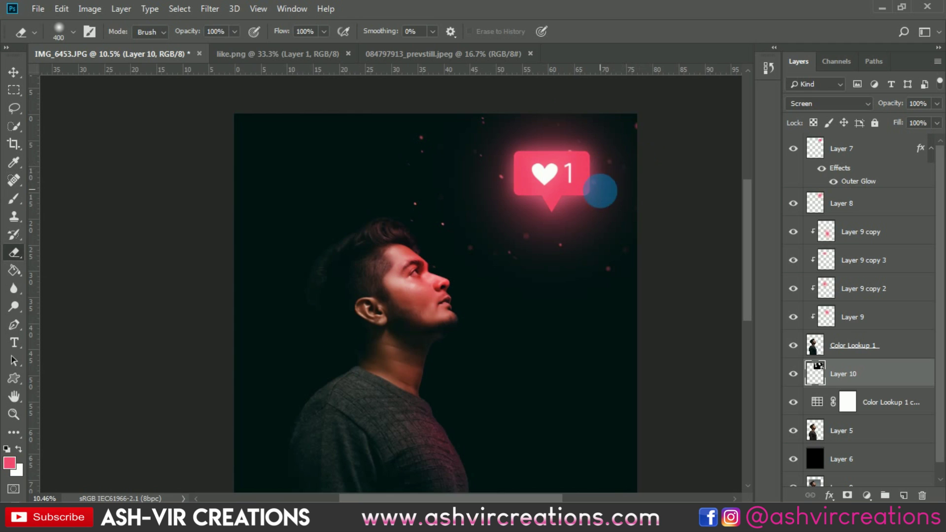
scroll(600, 193, up, 4)
mouse_move(502, 276)
mouse_down()
mouse_move(521, 239)
mouse_move(411, 290)
mouse_move(407, 309)
mouse_move(534, 216)
mouse_up()
scroll(534, 215, down, 4)
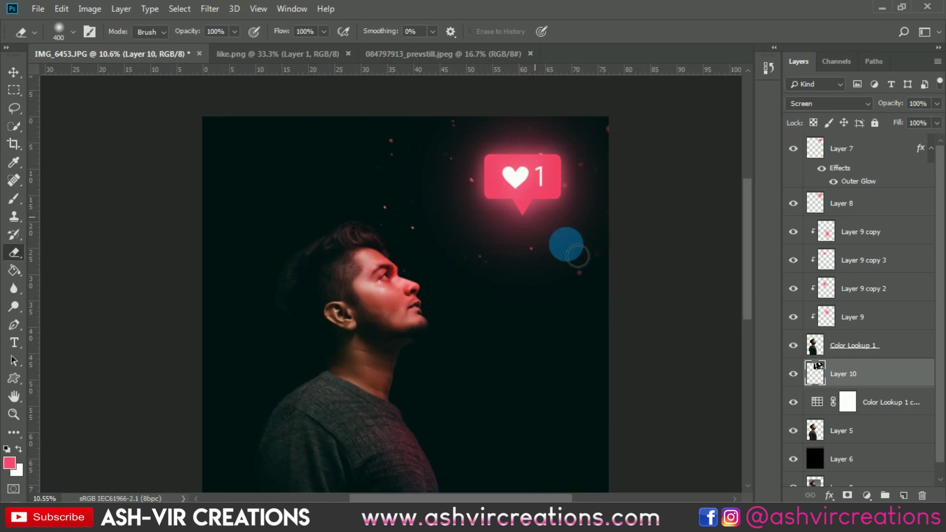
Step: Scale Layer 10 to about 89% and shift it slightly up and left against the canvas's upper edge
key(ctrl+t)
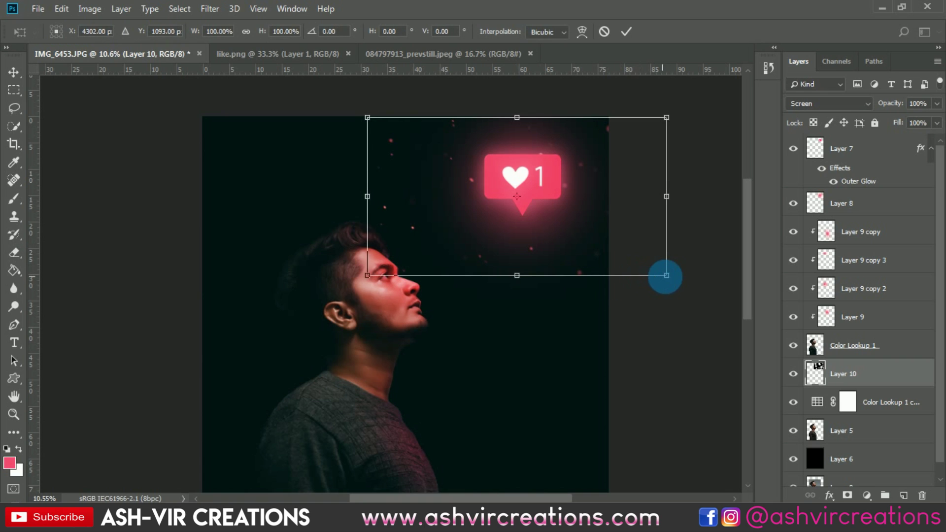
drag(664, 273, 649, 267)
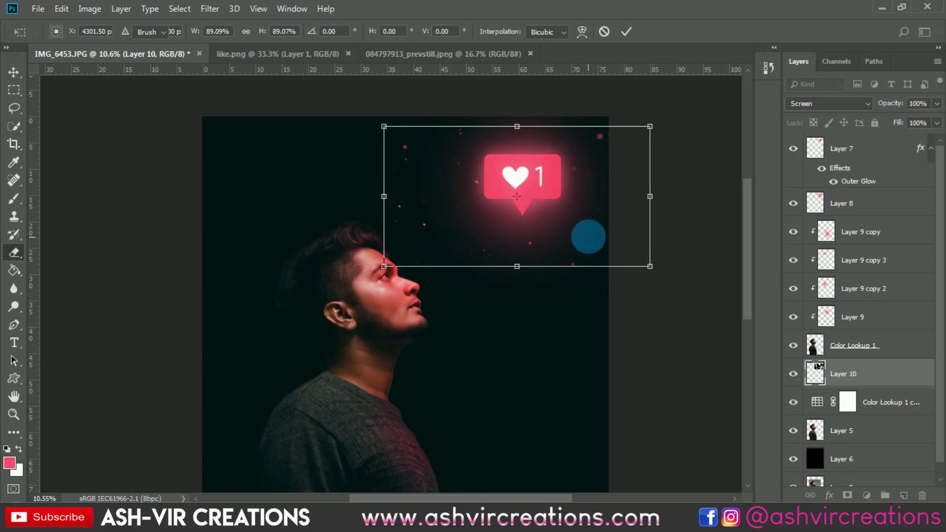
key(Return)
key(v)
key(ctrl+t)
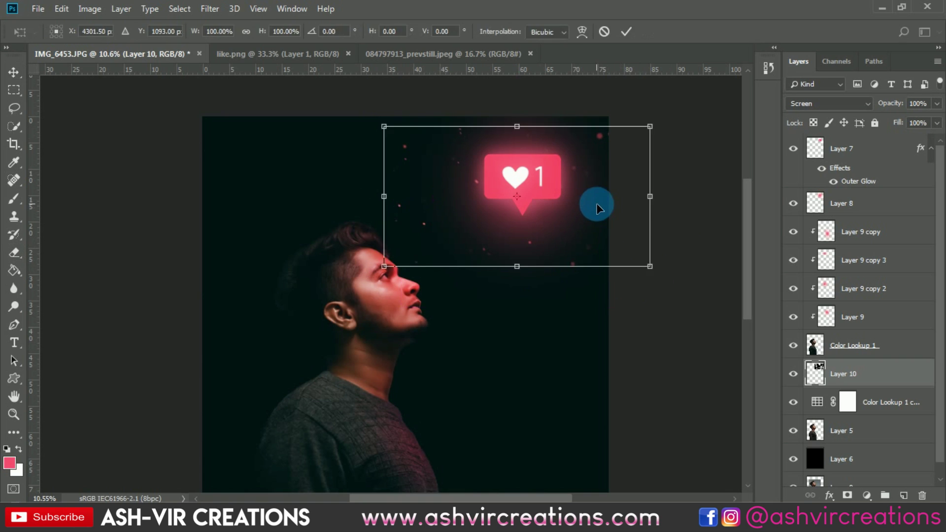
mouse_move(597, 206)
mouse_down()
mouse_move(596, 192)
mouse_move(597, 201)
mouse_move(589, 197)
mouse_up()
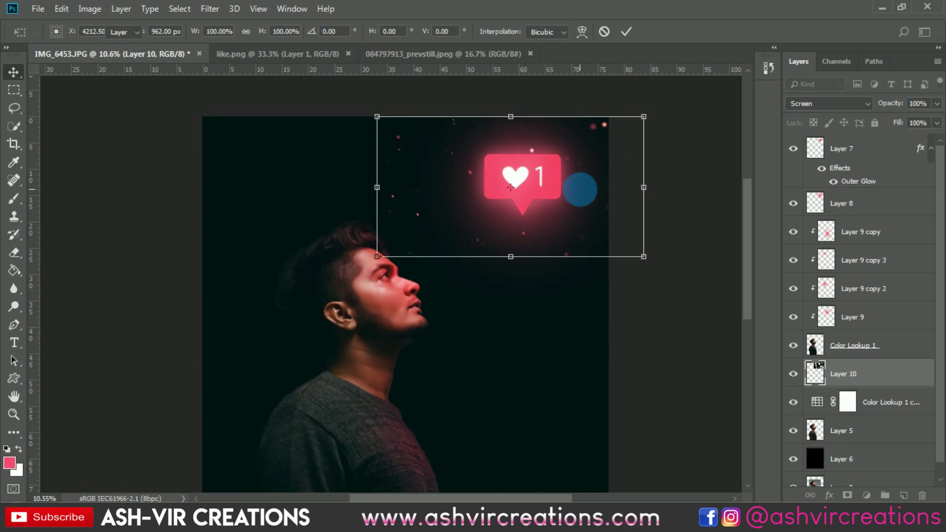
key(Return)
Step: Erase the bright particle in the photo's upper-right corner from Layer 10 with the 400 px Eraser
scroll(601, 118, up, 2)
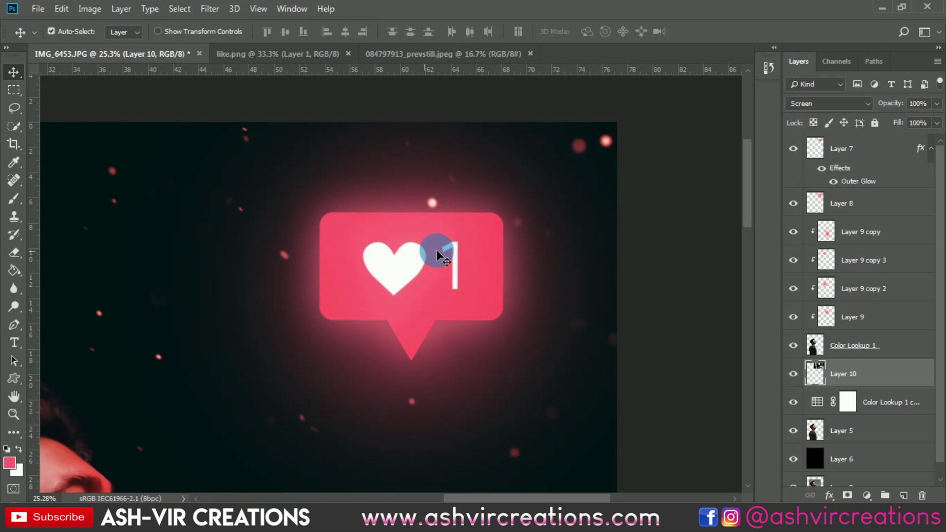
key(e)
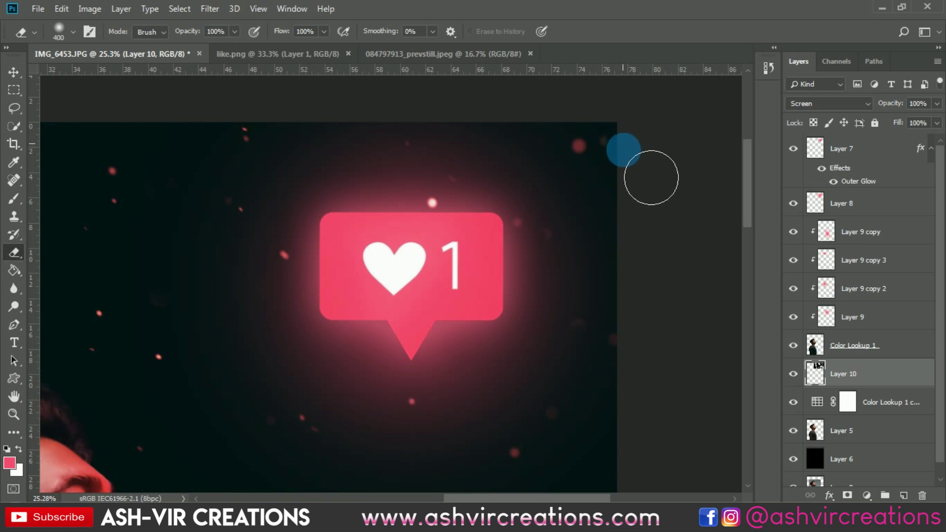
scroll(644, 222, down, 2)
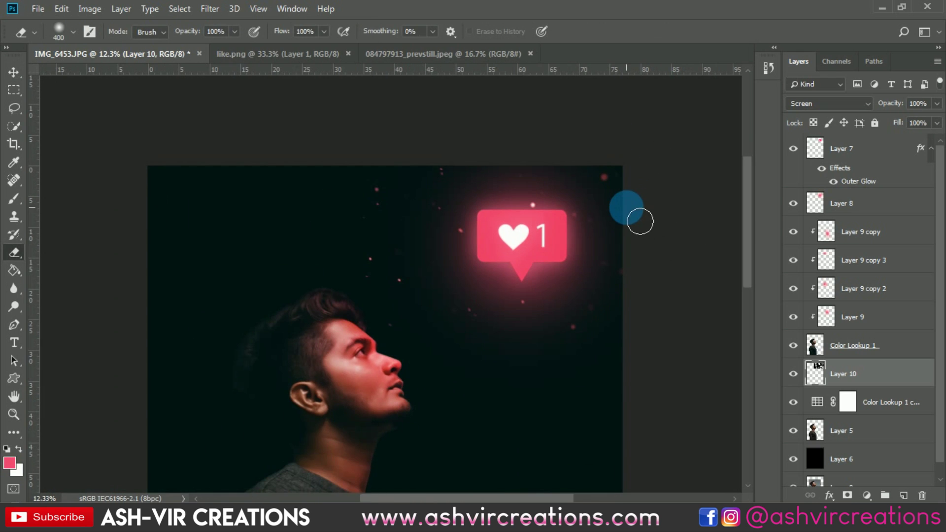
key(v)
scroll(560, 223, down, 3)
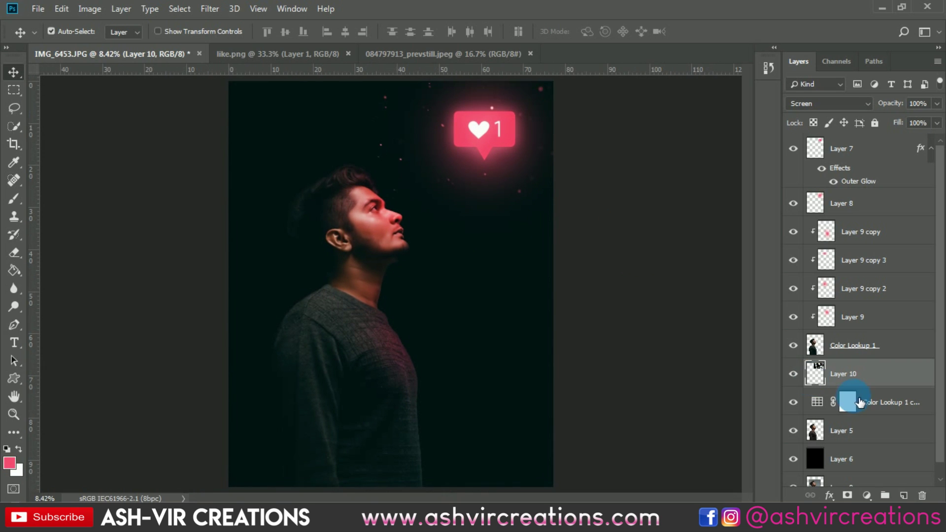
Step: Merge all layers from Layer 6 up to Layer 7 into one, leaving Layer 0 copy separate
scroll(829, 423, down, 1)
click(868, 449)
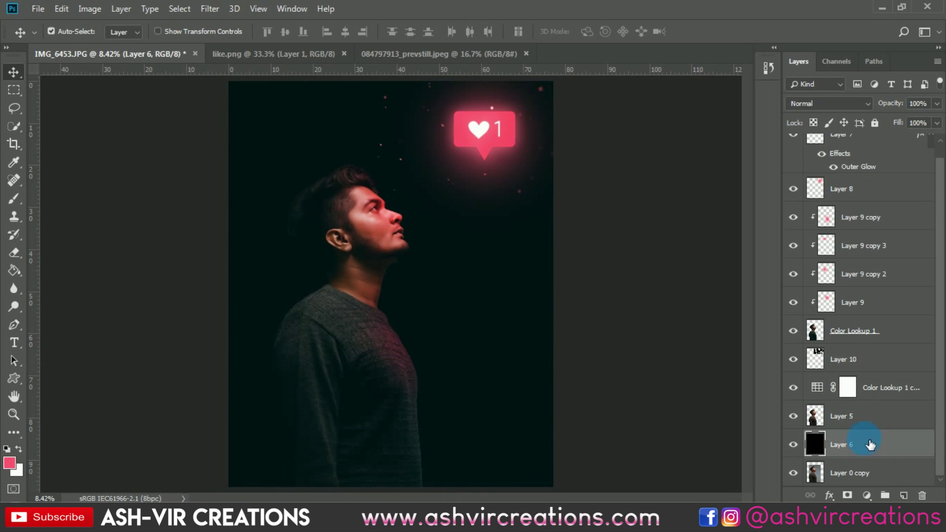
scroll(869, 425, up, 1)
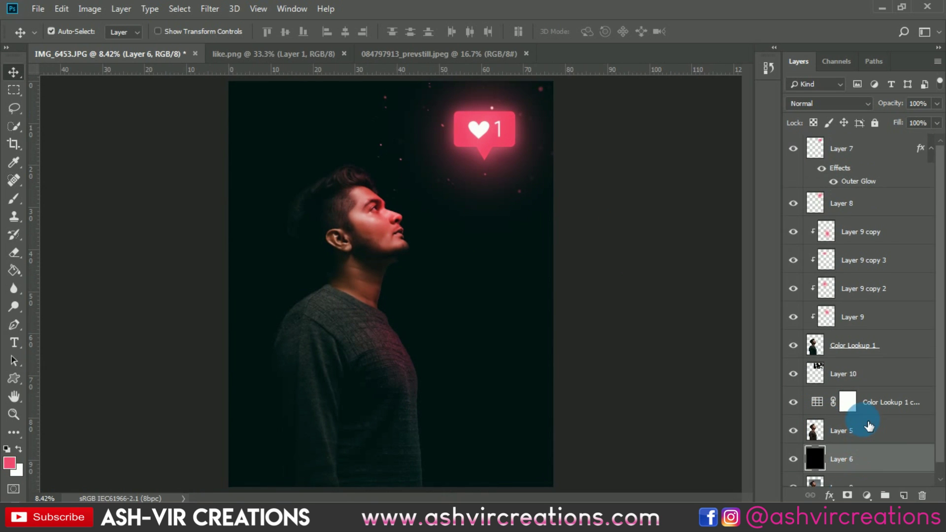
shift+click(884, 148)
scroll(884, 148, down, 1)
right_click(884, 149)
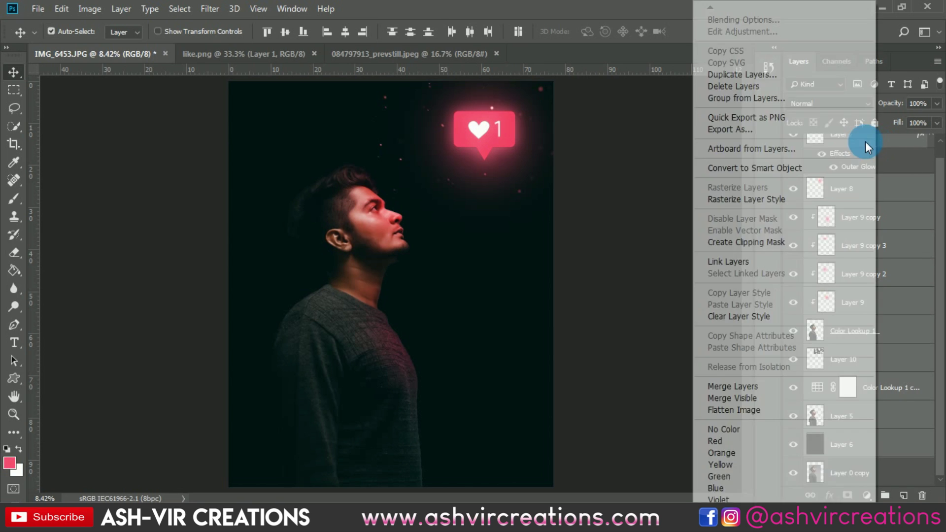
click(724, 386)
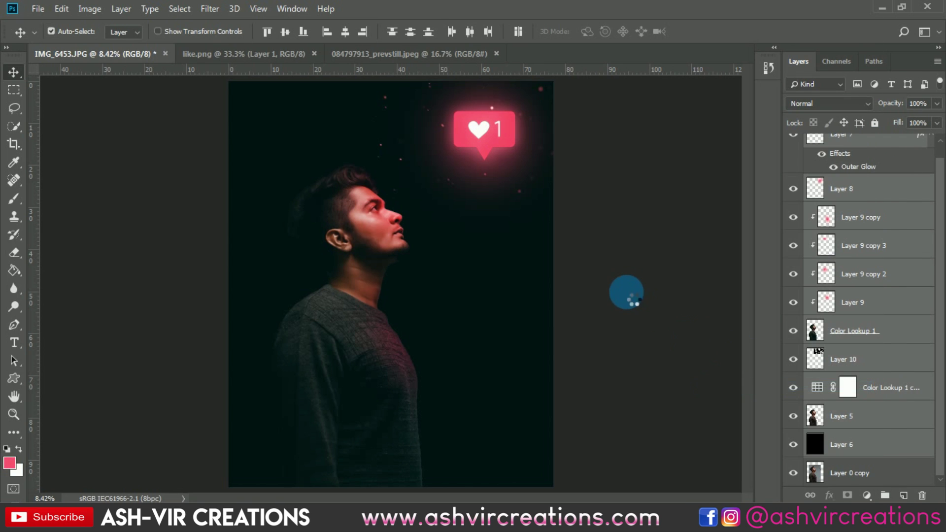
Step: Crop the document to its full canvas at the 4:5 (8:10) ratio with Delete Cropped Pixels on
scroll(398, 208, down, 2)
click(14, 143)
click(333, 214)
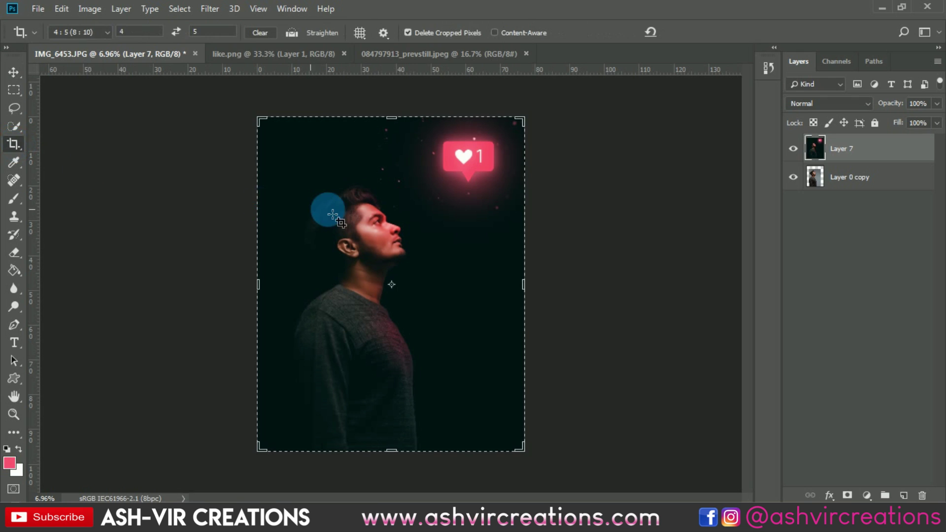
key(Return)
key(Return)
key(b)
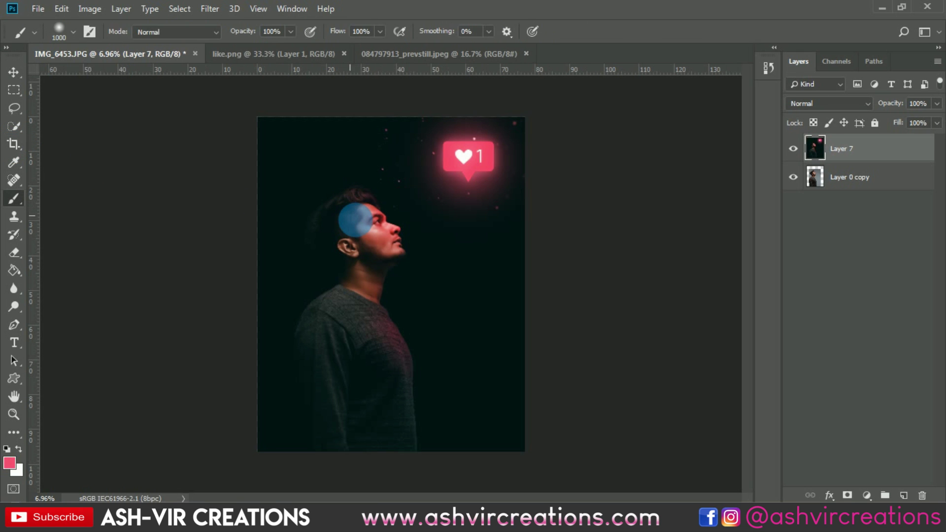
key(v)
Step: Compare the finished composite with the original photo in Layer 0 copy by toggling Layer 7's visibility, both close up and at full view
scroll(356, 220, up, 1)
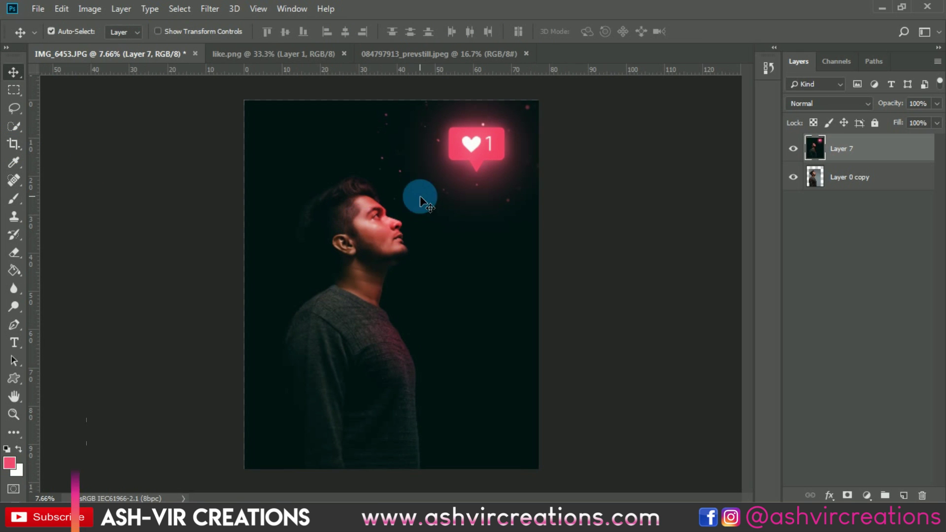
click(794, 148)
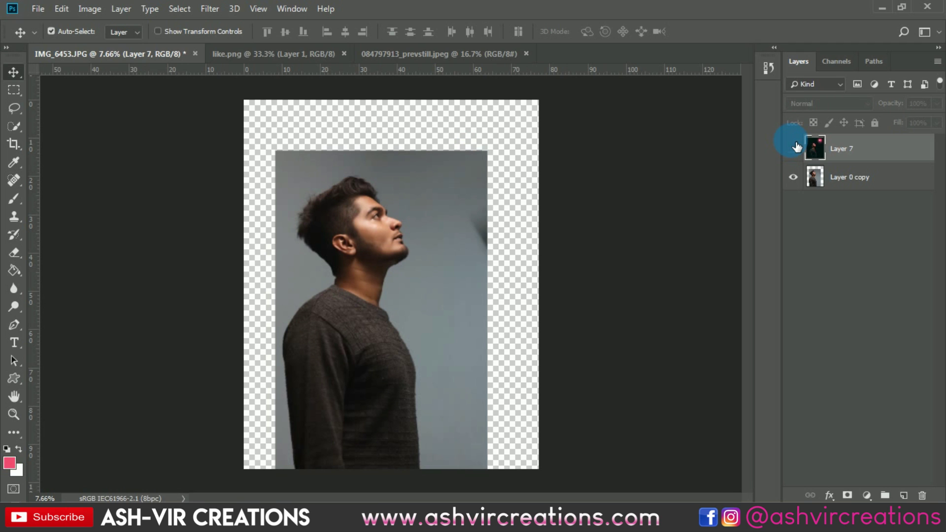
click(794, 148)
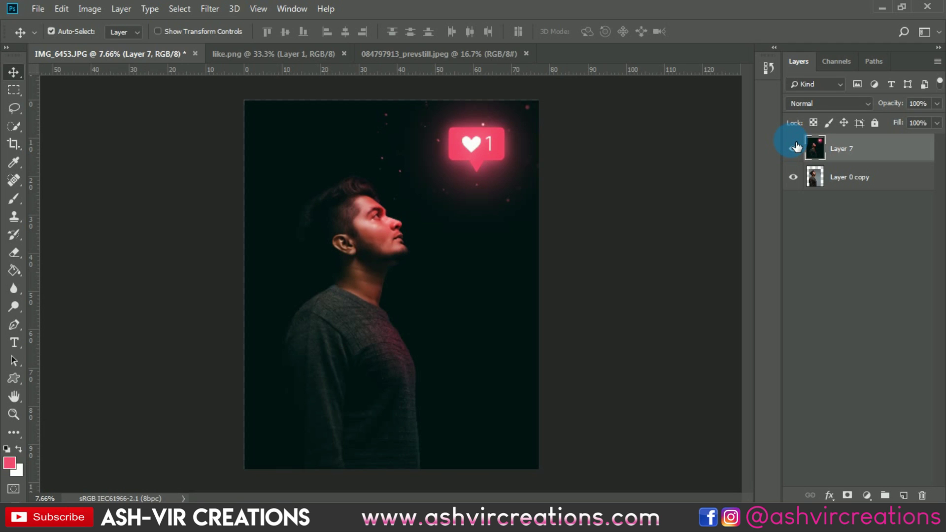
scroll(595, 187, up, 5)
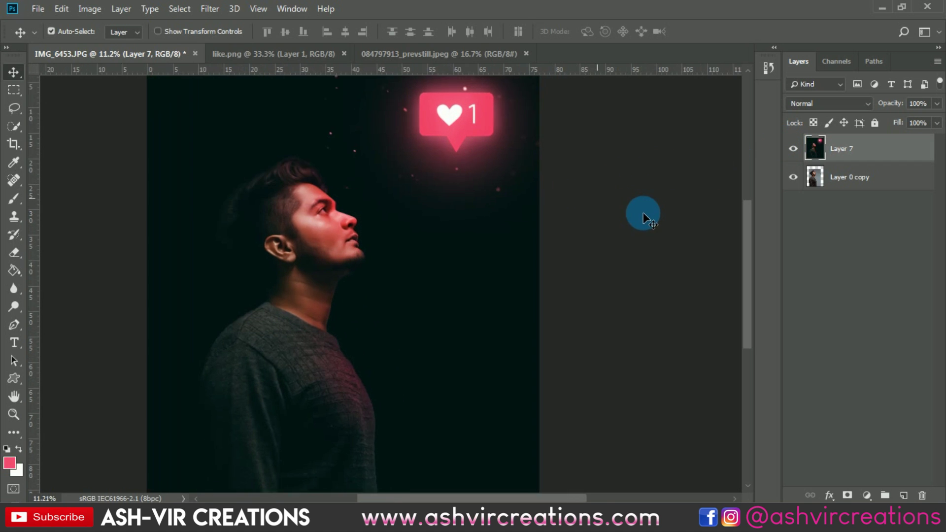
scroll(590, 252, up, 2)
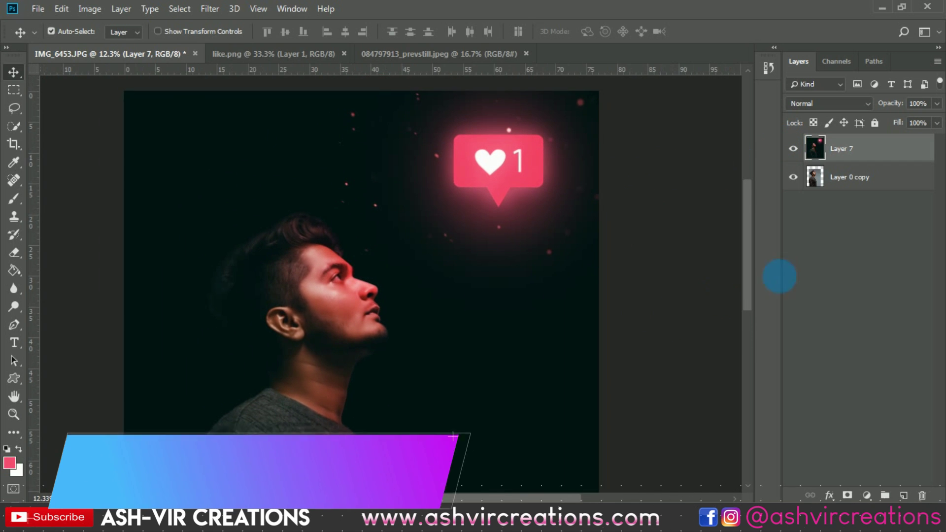
drag(622, 286, 667, 313)
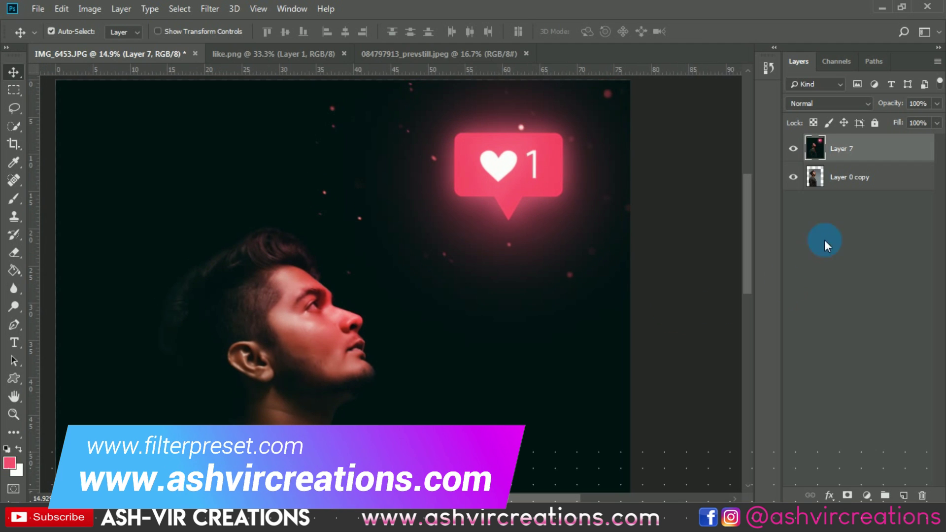
click(793, 149)
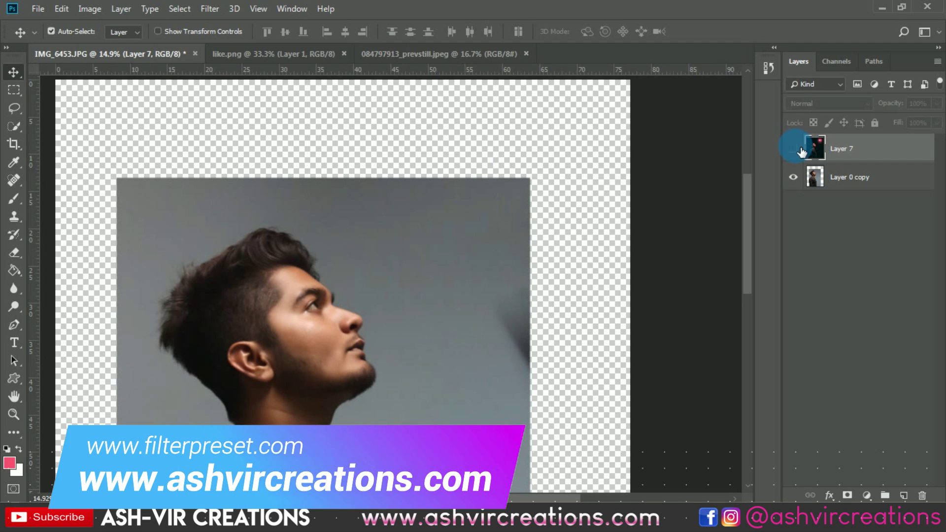
click(801, 149)
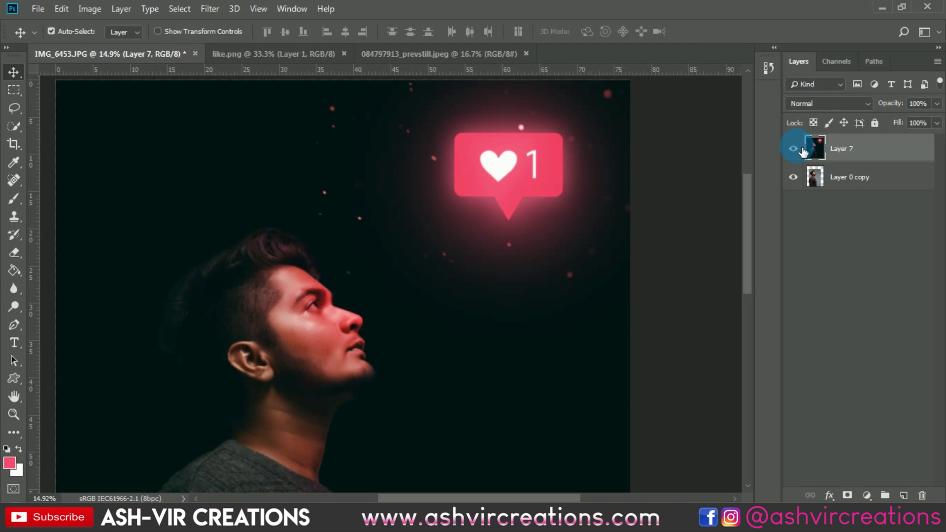
click(794, 149)
click(793, 148)
click(801, 149)
click(801, 149)
scroll(669, 220, down, 4)
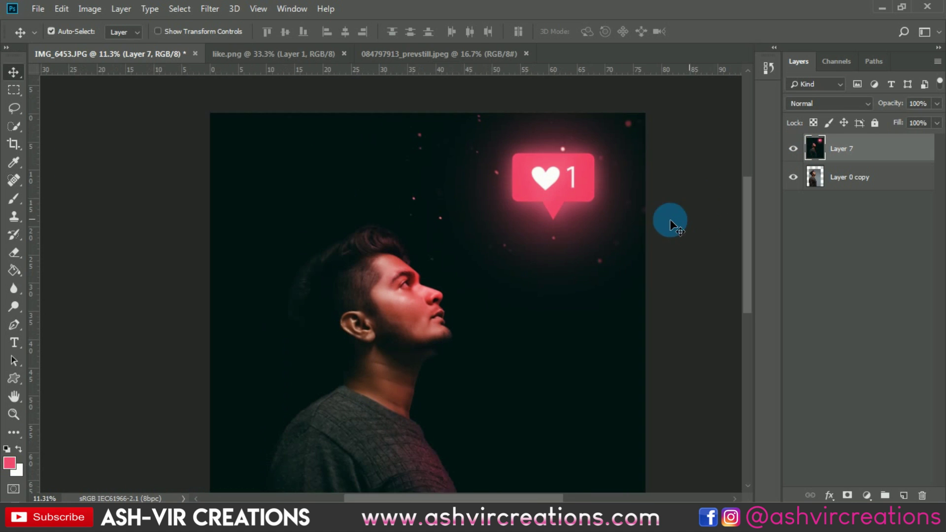
scroll(639, 220, down, 2)
scroll(638, 220, up, 1)
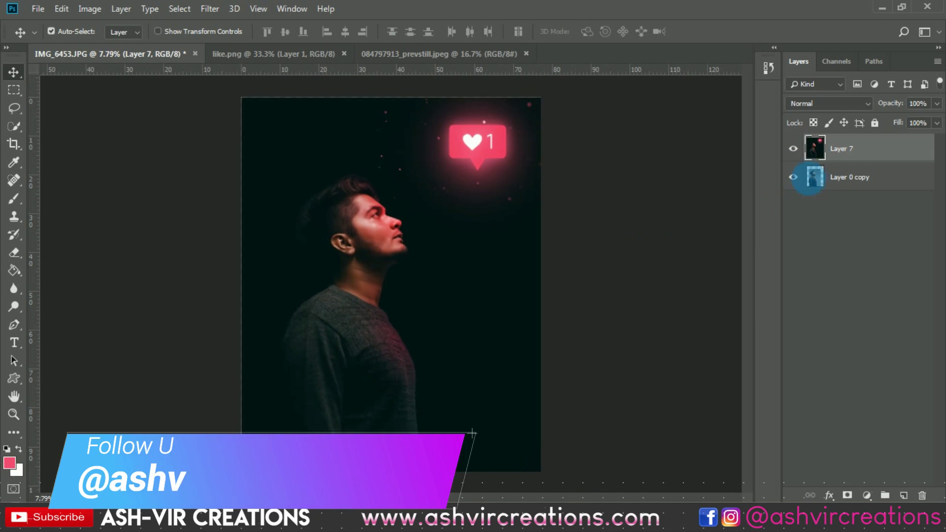
click(793, 150)
click(794, 150)
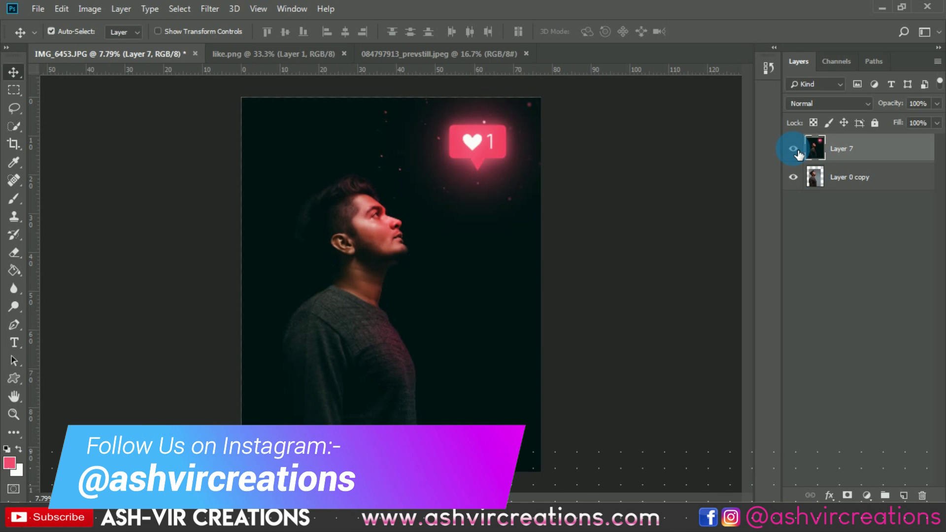
click(794, 150)
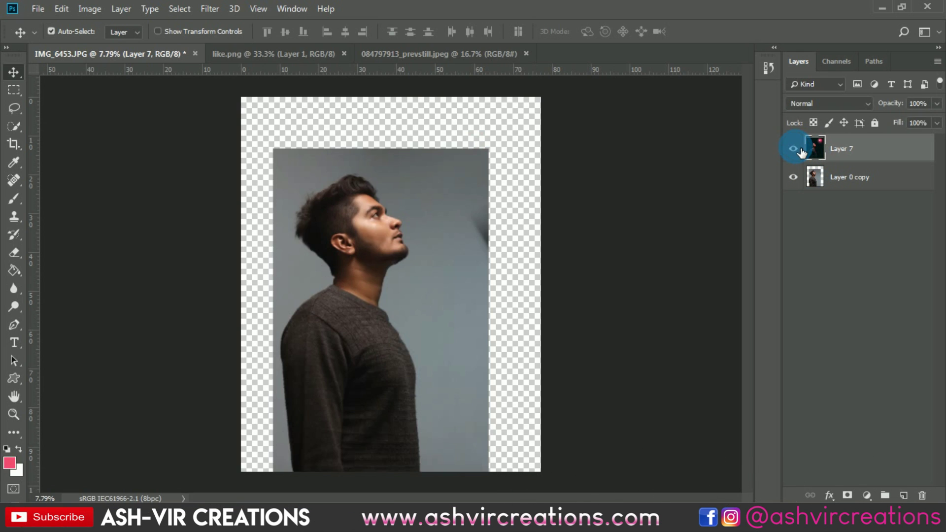
click(794, 150)
click(794, 149)
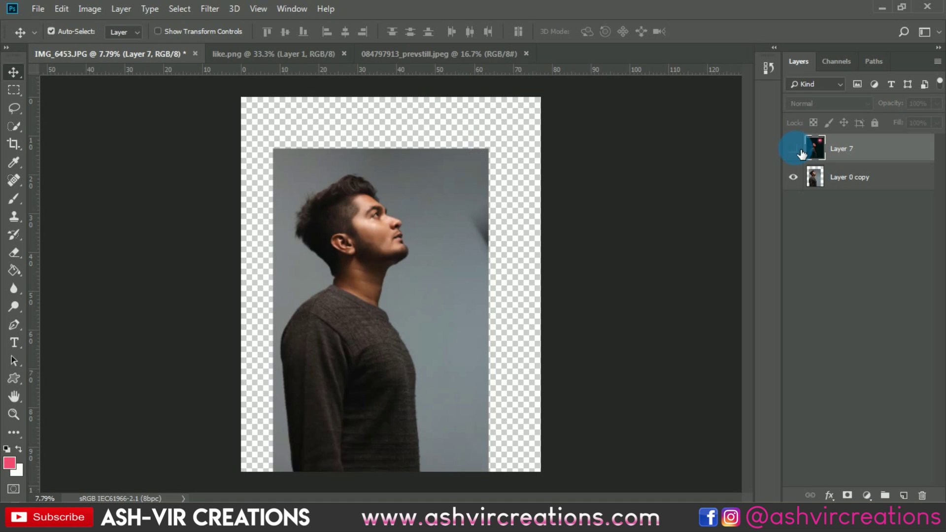
click(795, 149)
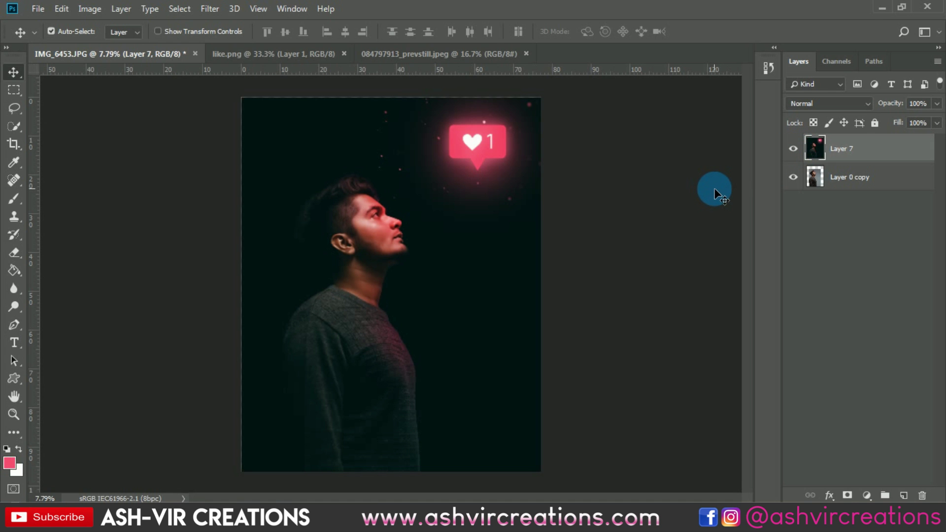